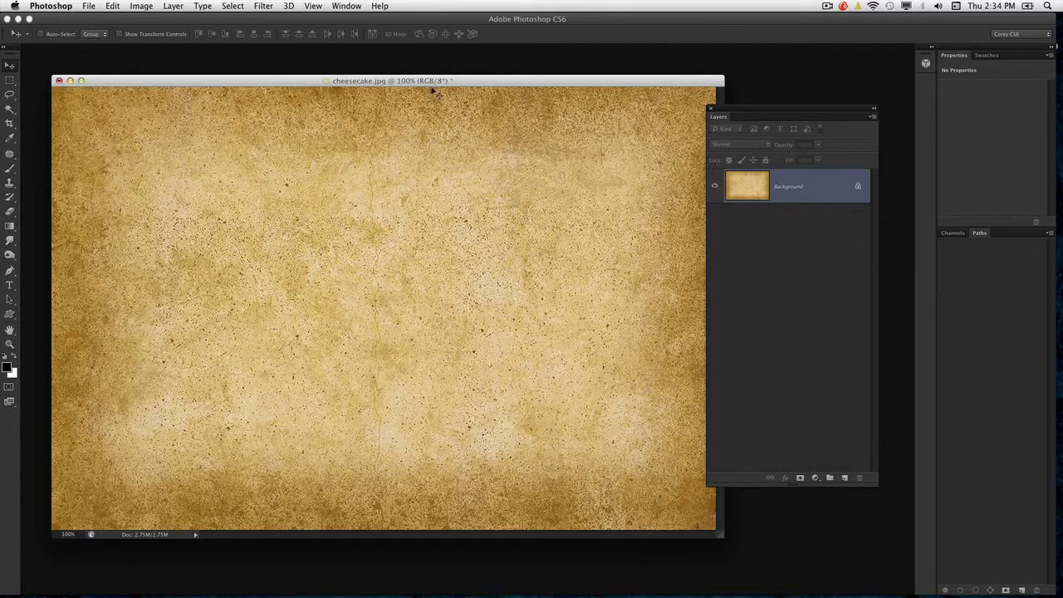
Step: Restore the surfer photo window and place it beside the texture document
drag(438, 81, 455, 80)
drag(737, 108, 751, 115)
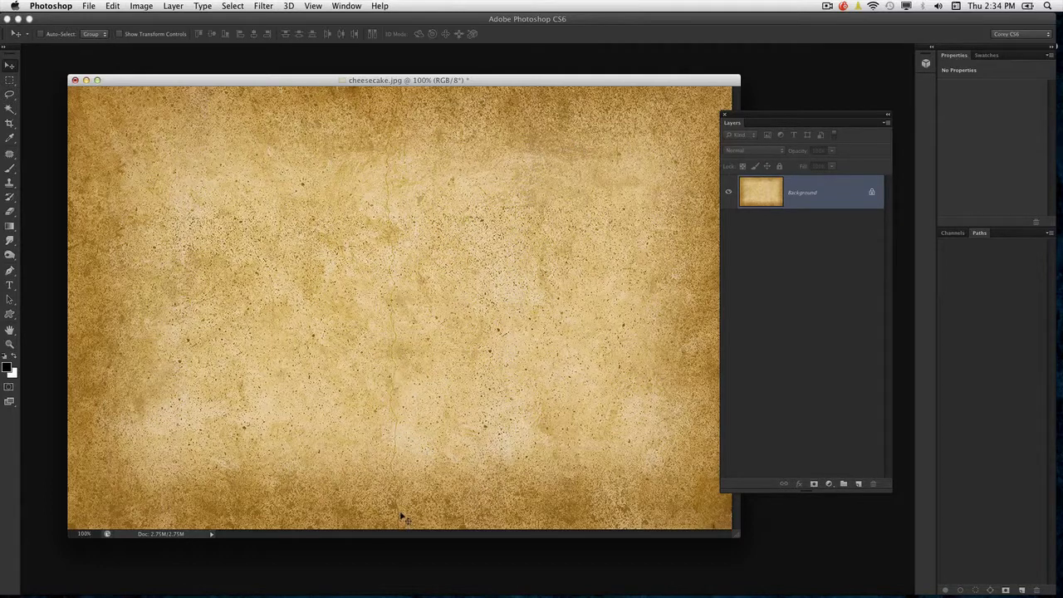
mouse_move(615, 596)
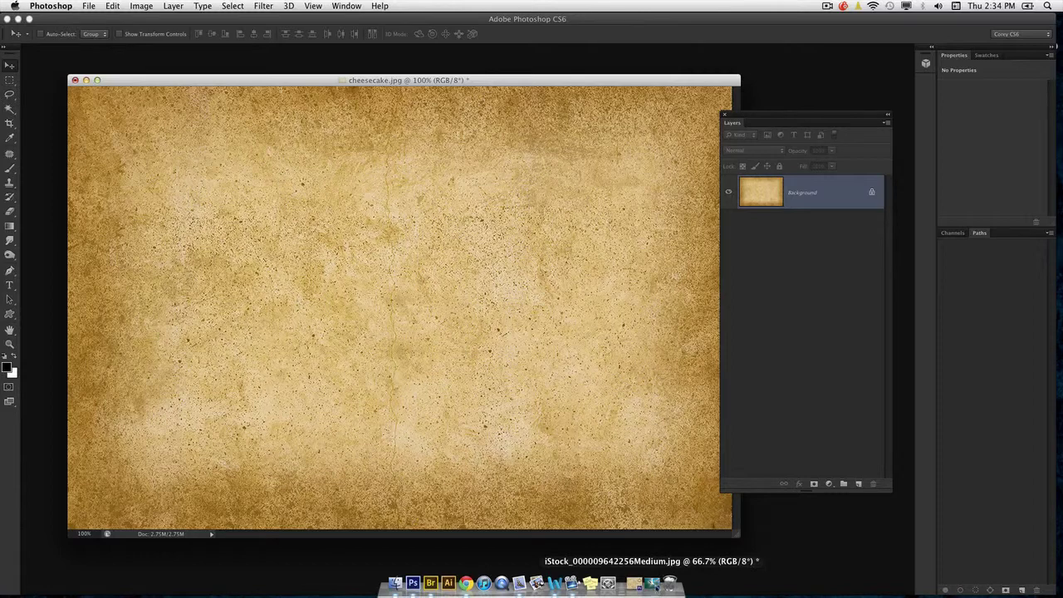
click(653, 586)
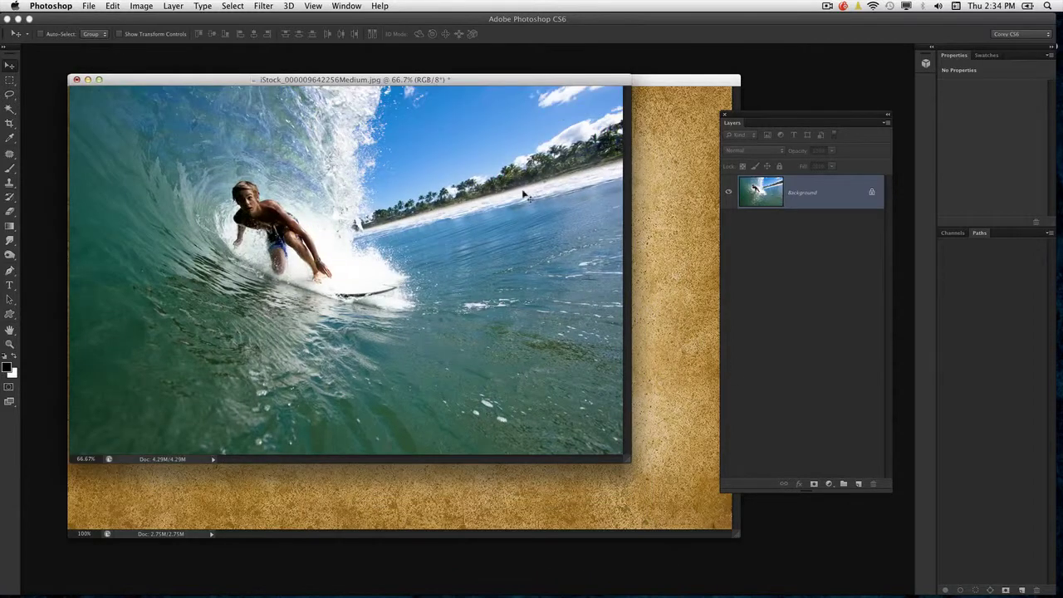
drag(459, 83, 511, 97)
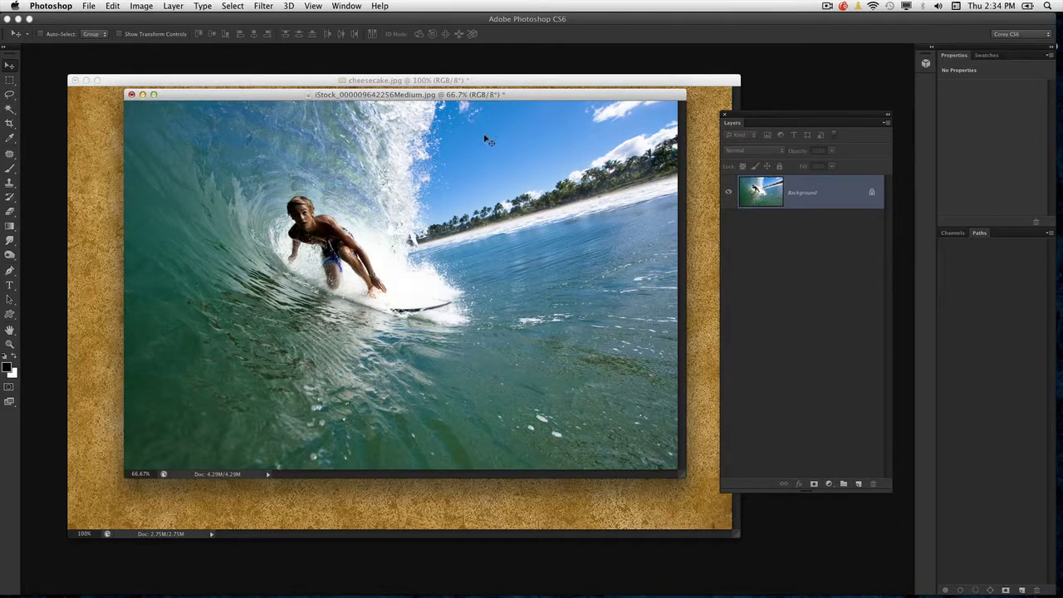
drag(285, 96, 494, 116)
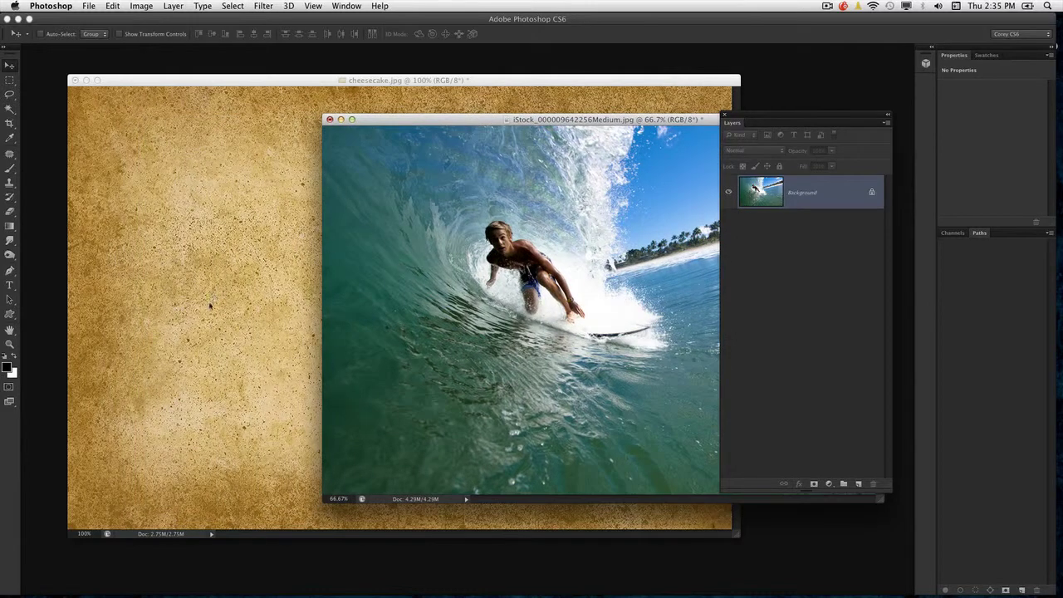
Step: Drag the surfer photo into cheesecake.jpg as Layer 1, shifted left to reveal a texture strip
drag(369, 285, 277, 294)
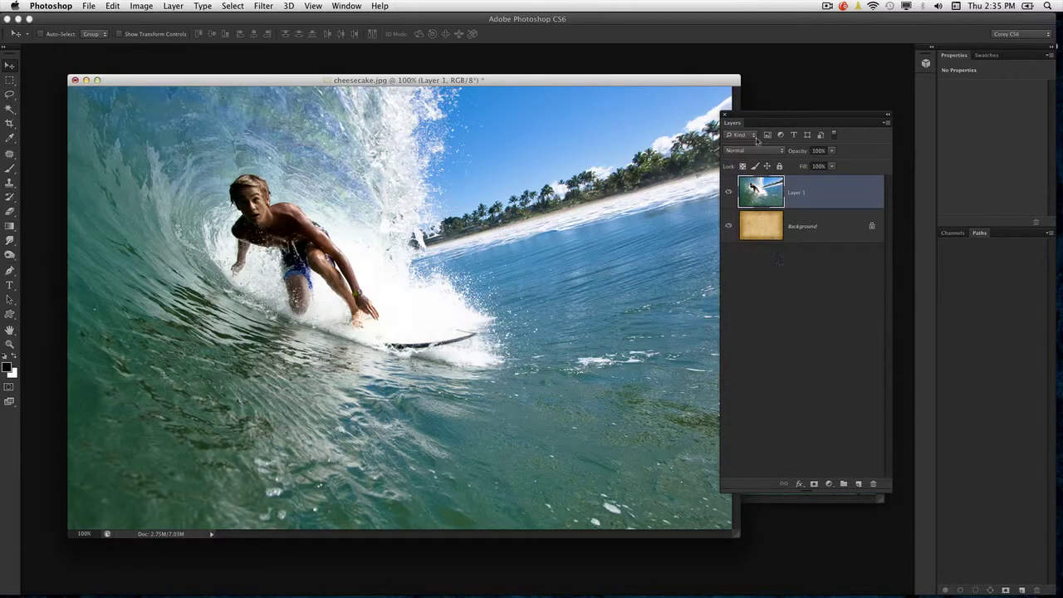
drag(675, 80, 675, 135)
click(395, 115)
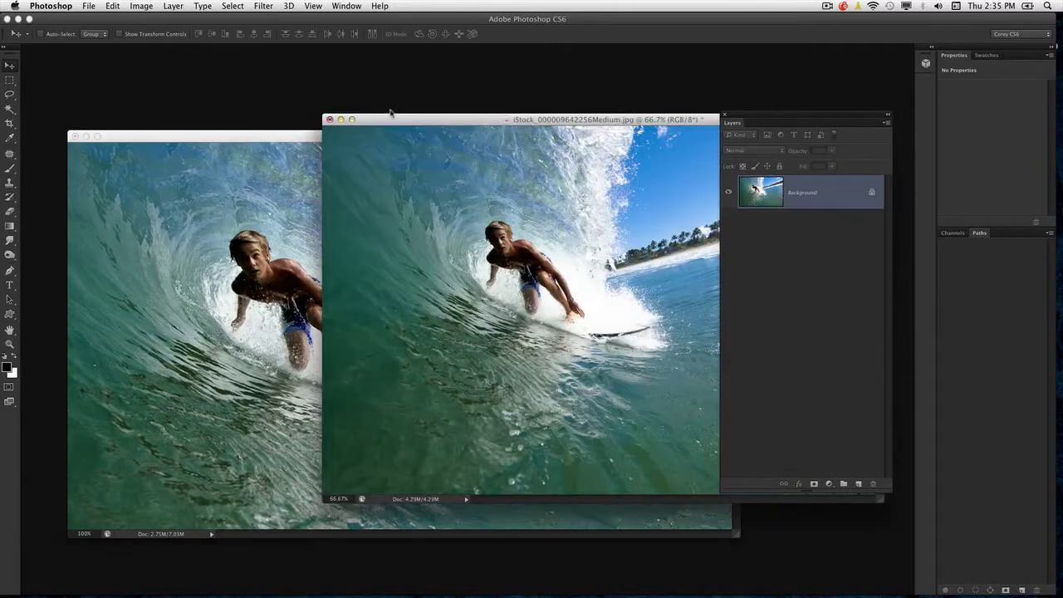
click(340, 120)
drag(388, 136, 385, 85)
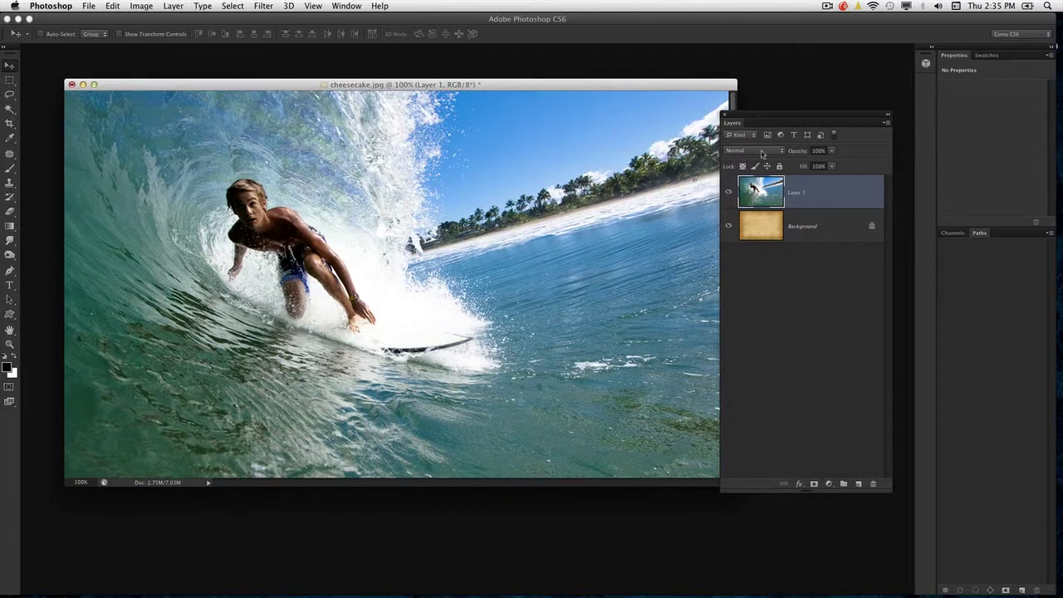
drag(748, 121, 855, 152)
drag(735, 485, 816, 574)
drag(599, 422, 465, 420)
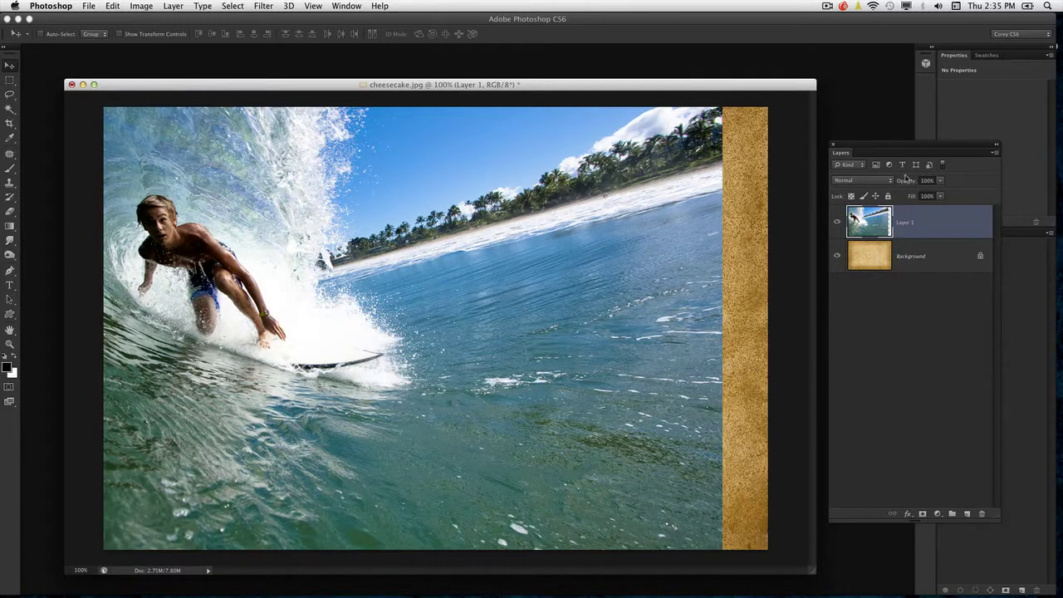
Step: Float the Layers panel over the image's right side, sized wider and shorter
drag(864, 153, 596, 164)
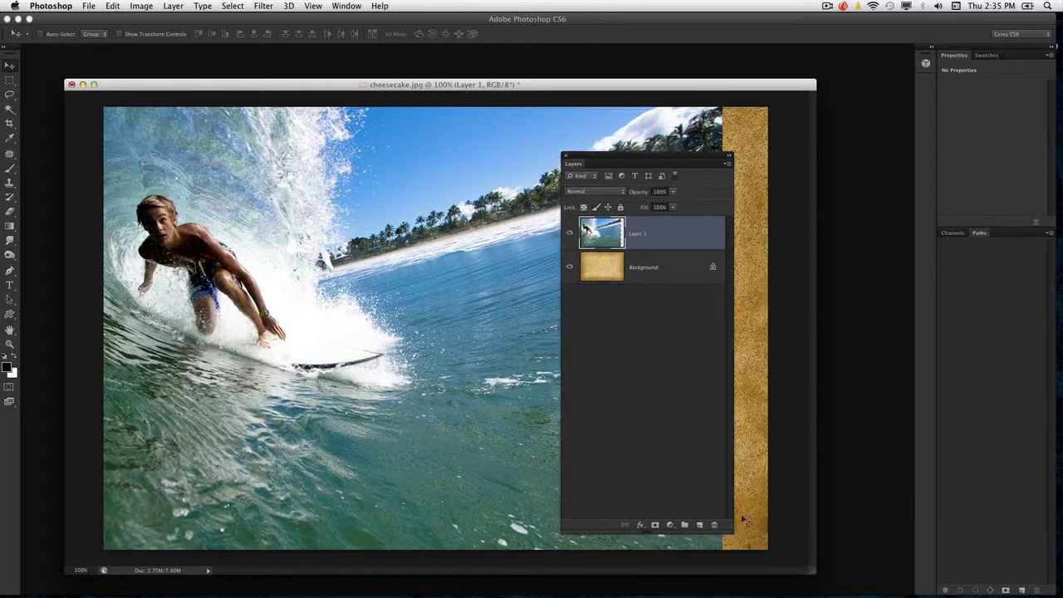
drag(730, 528, 706, 362)
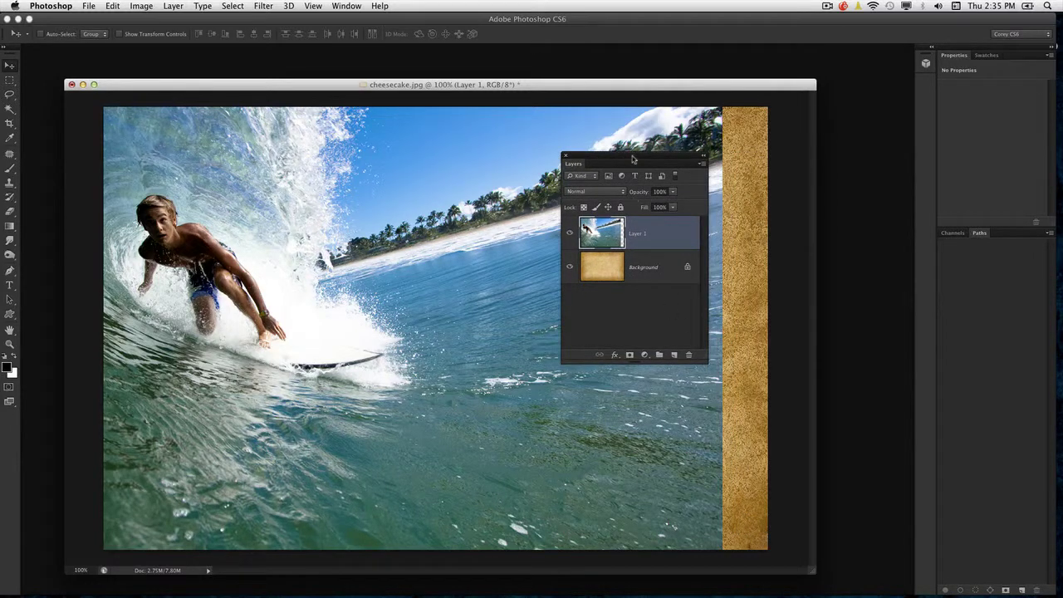
drag(635, 160, 642, 148)
drag(710, 342, 739, 330)
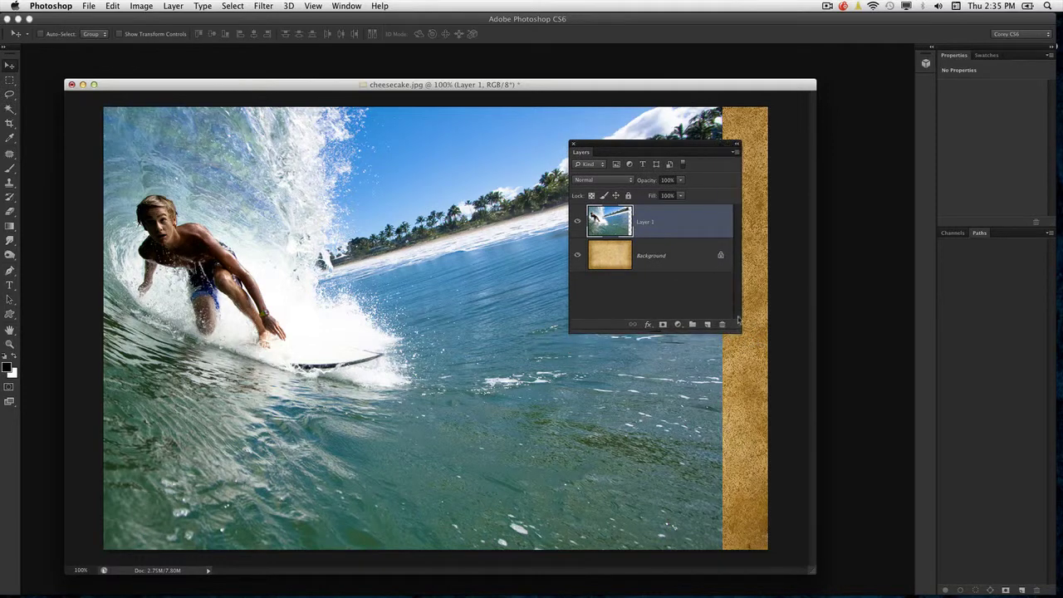
click(662, 325)
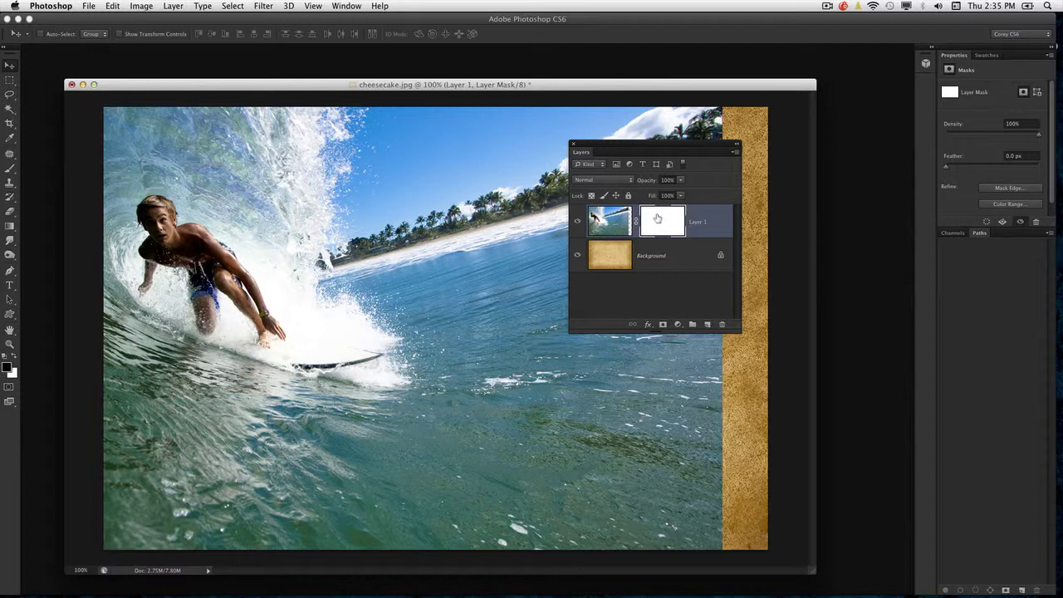
key(super+z)
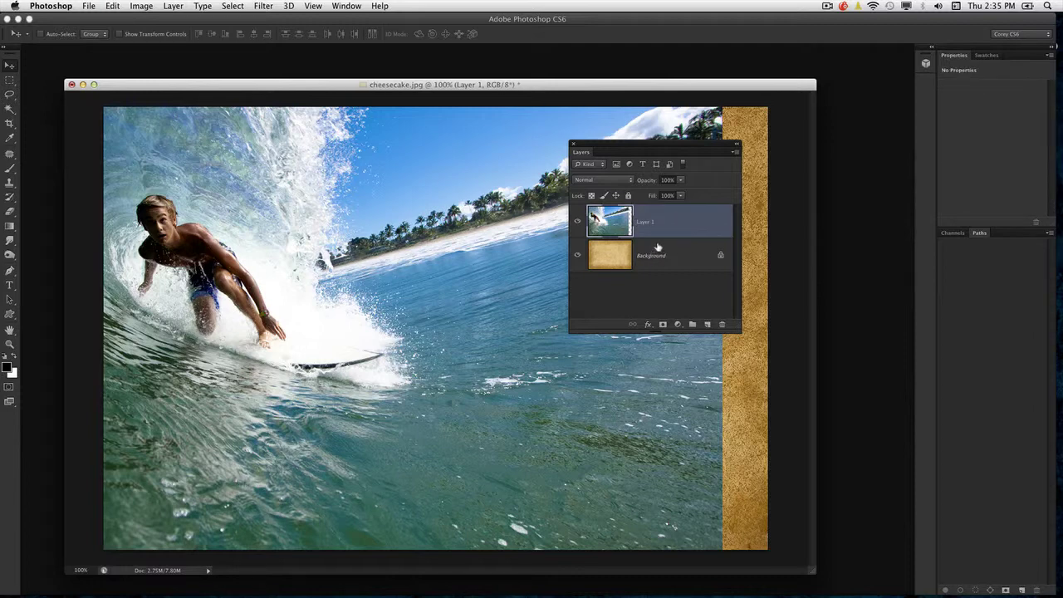
click(180, 7)
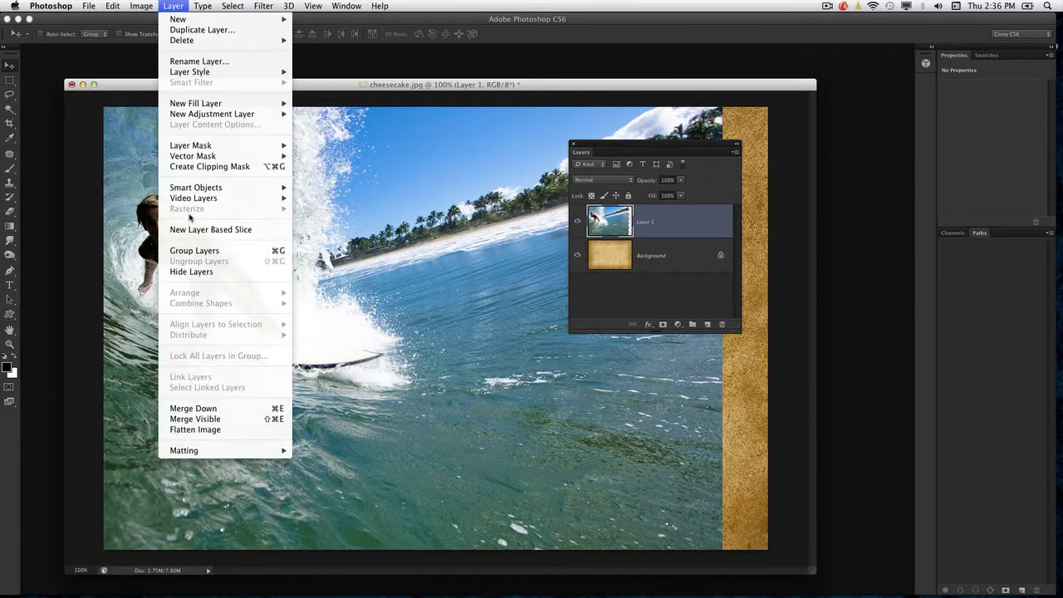
mouse_move(190, 148)
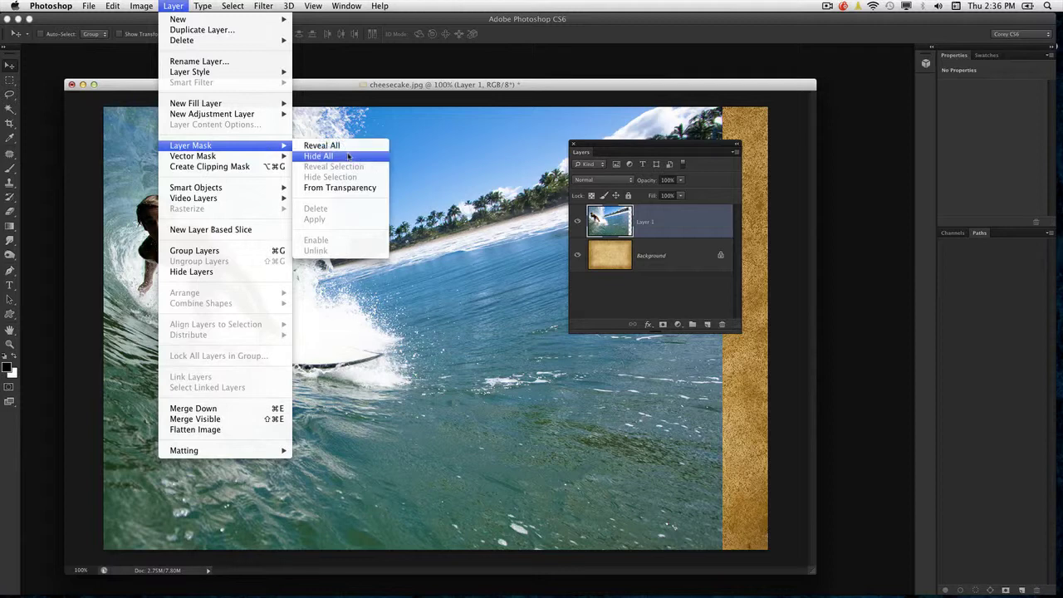
click(348, 156)
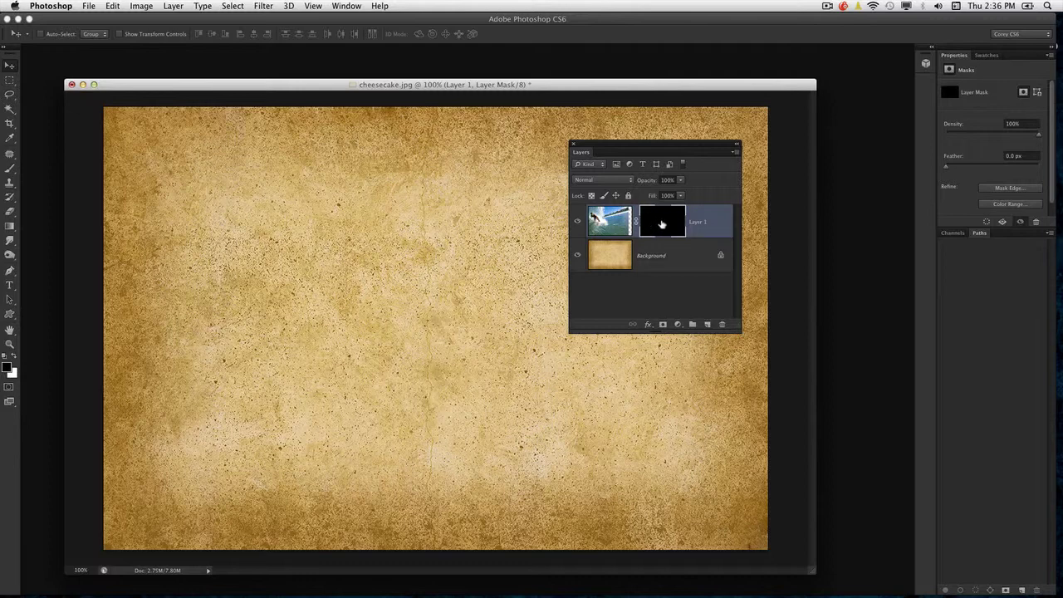
key(super+z)
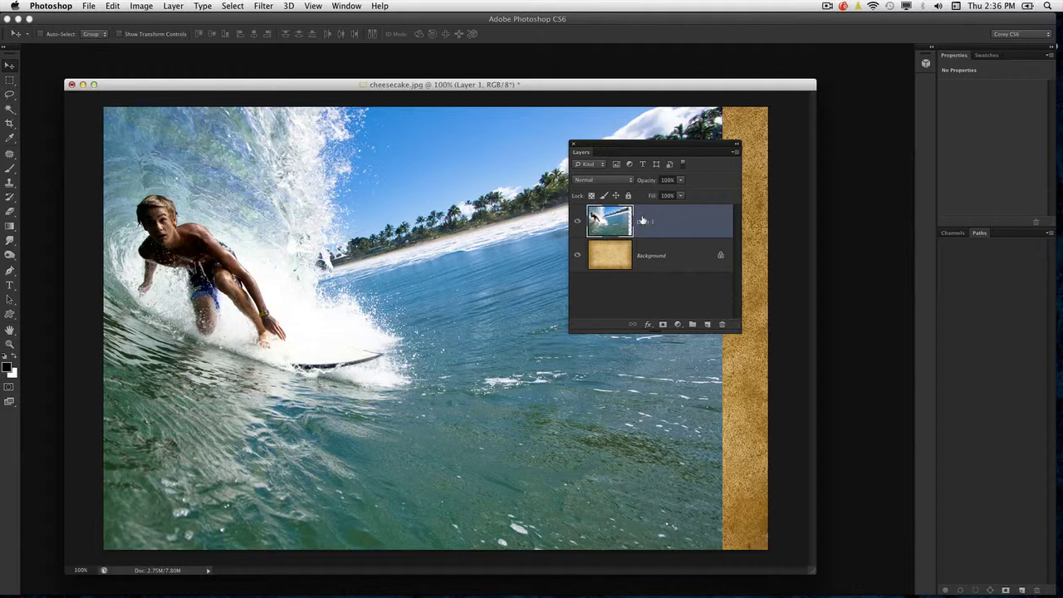
Step: Give Layer 1 a white reveal-all mask, undoing the black hide-all attempts
click(662, 324)
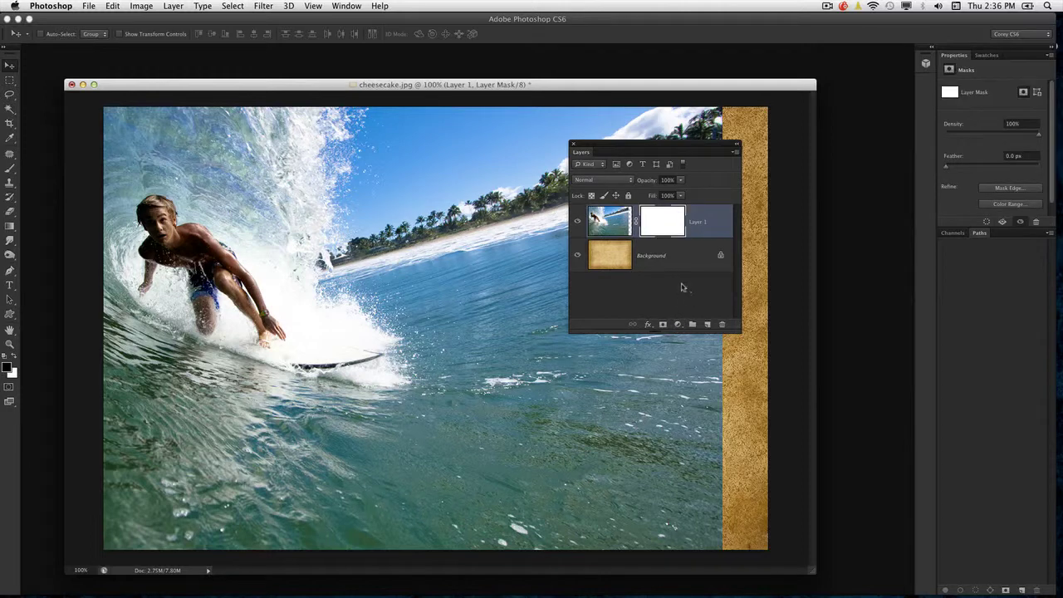
key(super+z)
click(172, 7)
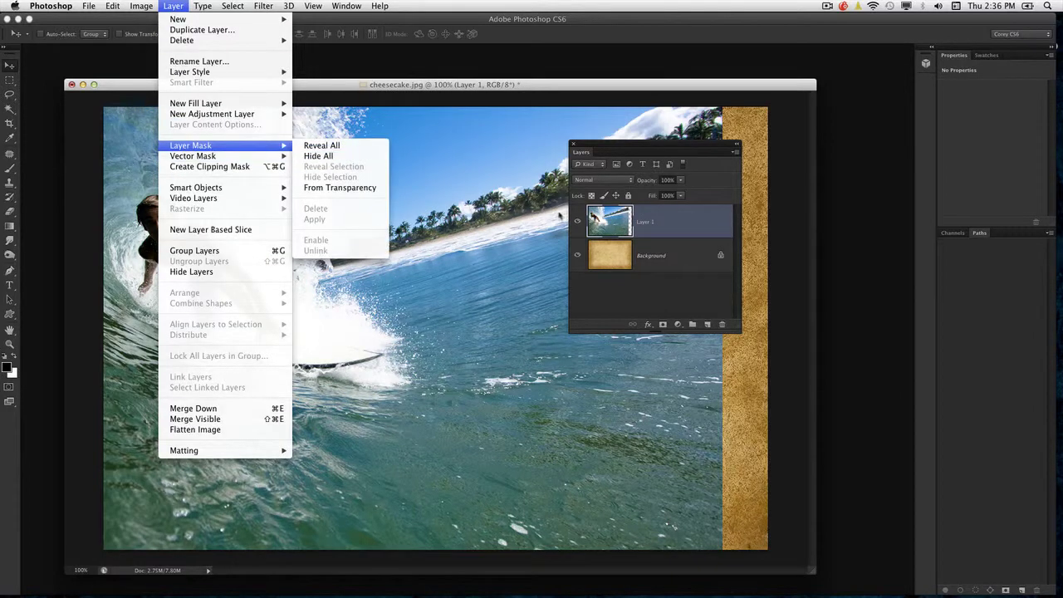
click(559, 218)
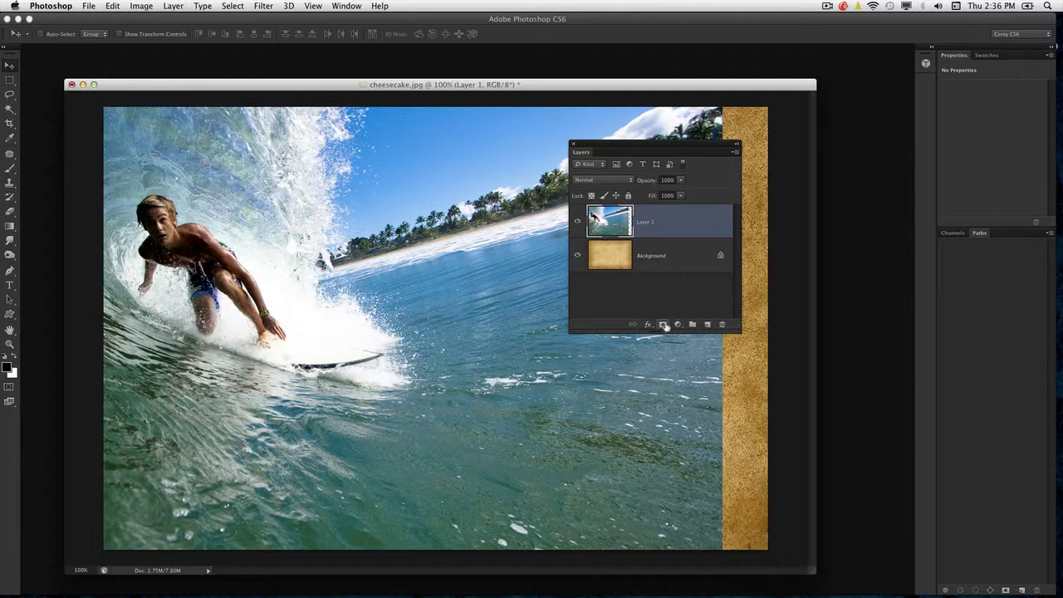
click(663, 325)
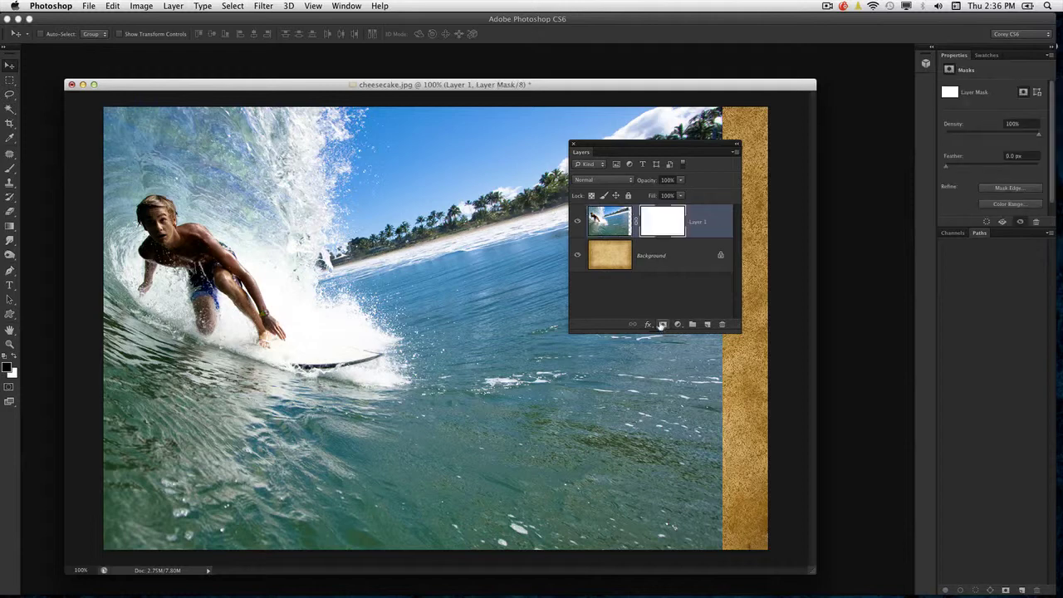
key(super+z)
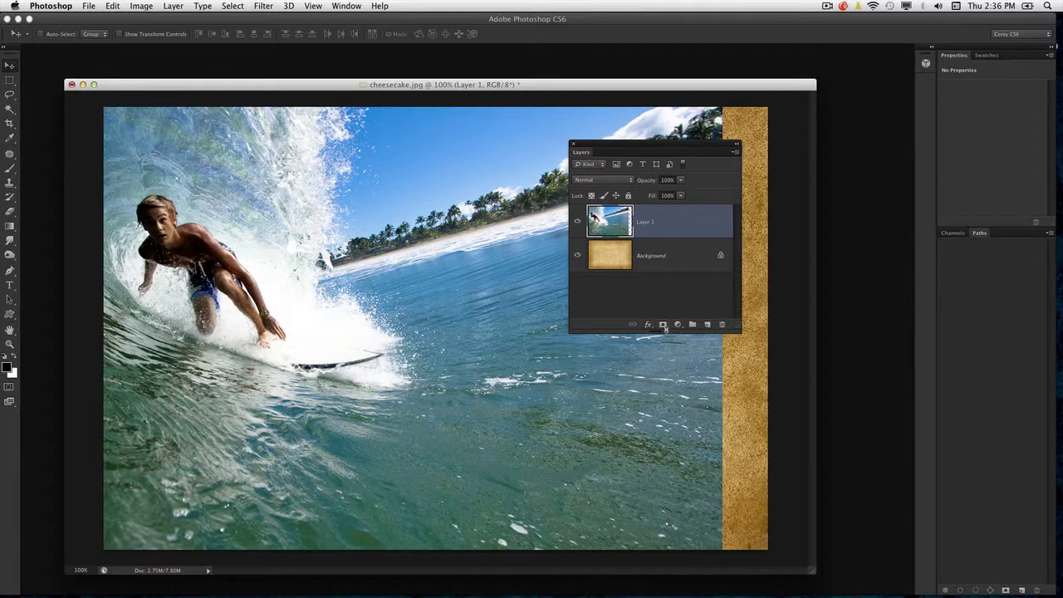
alt+click(663, 325)
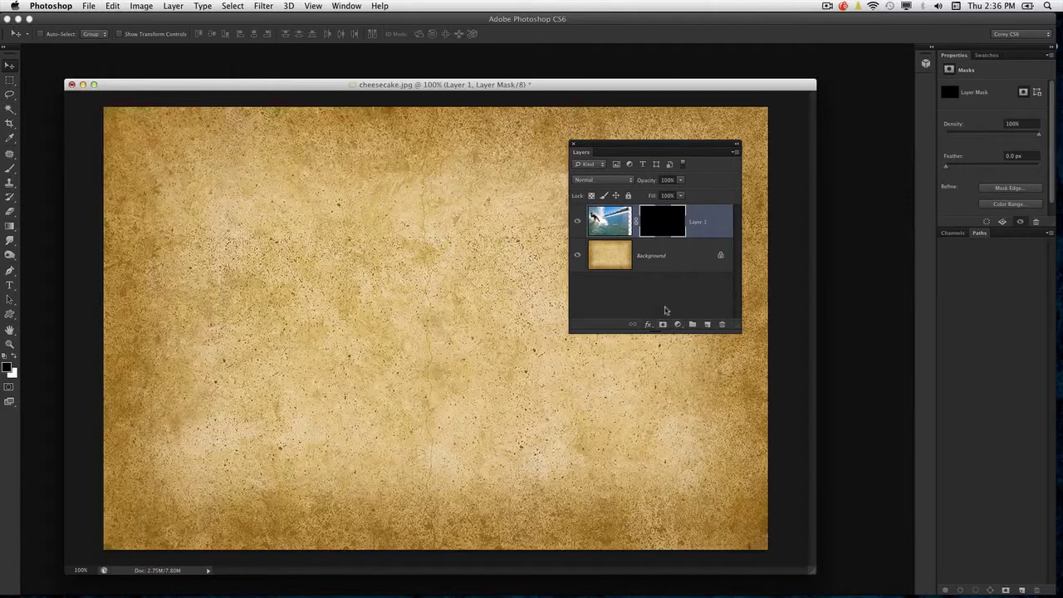
key(super+z)
click(662, 325)
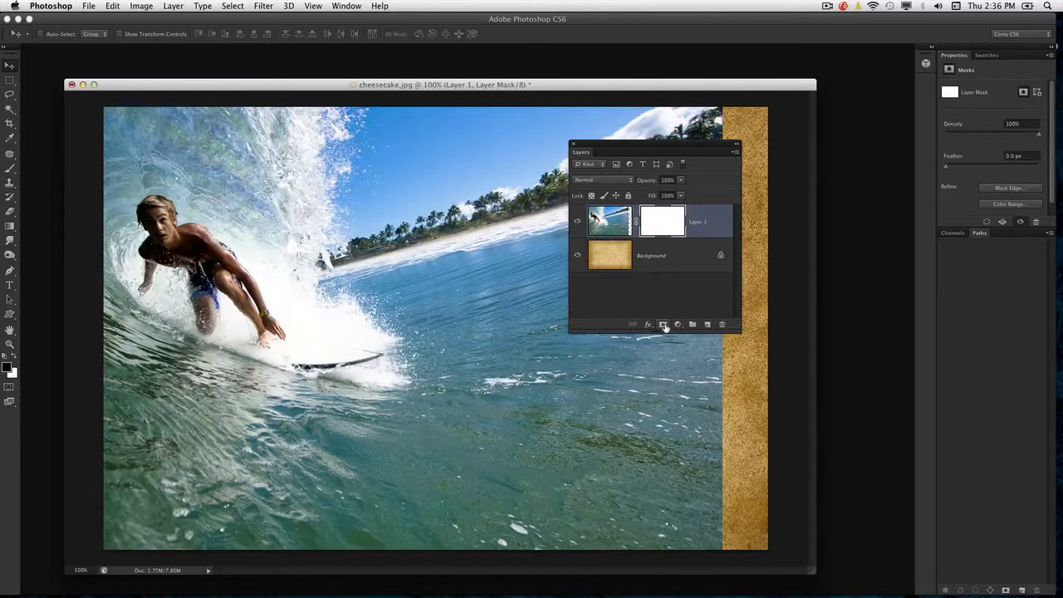
Step: Select the Gradient Tool with a preset from the picker and white as foreground colour
drag(626, 153, 880, 199)
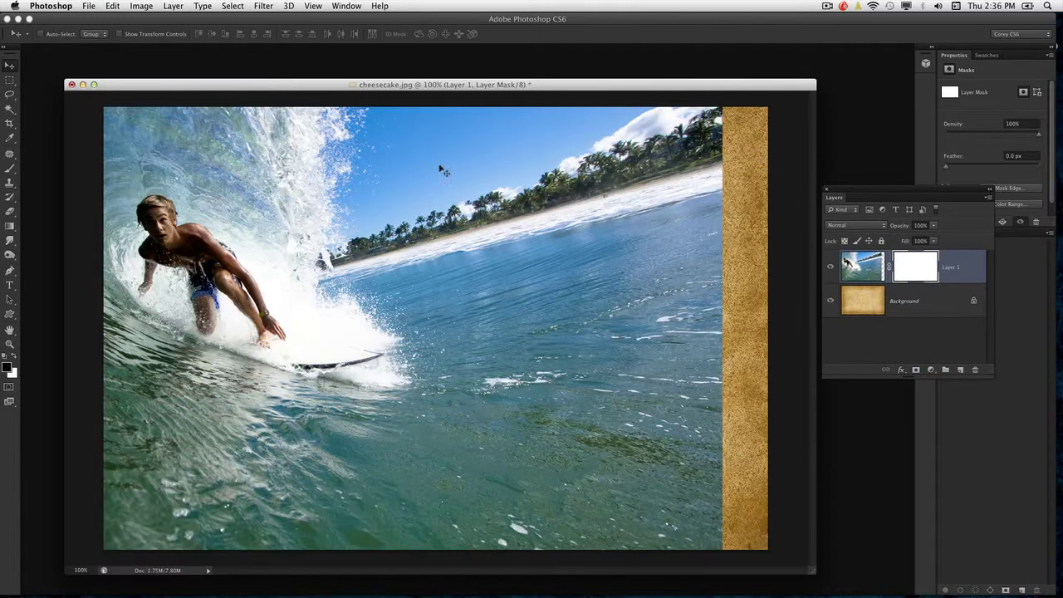
click(10, 225)
click(13, 226)
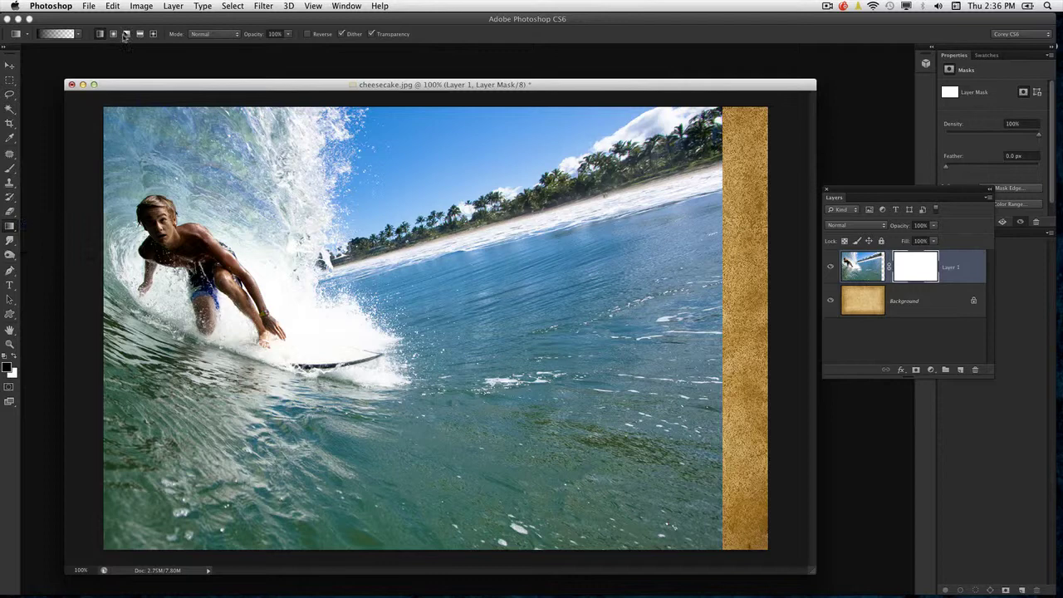
click(77, 34)
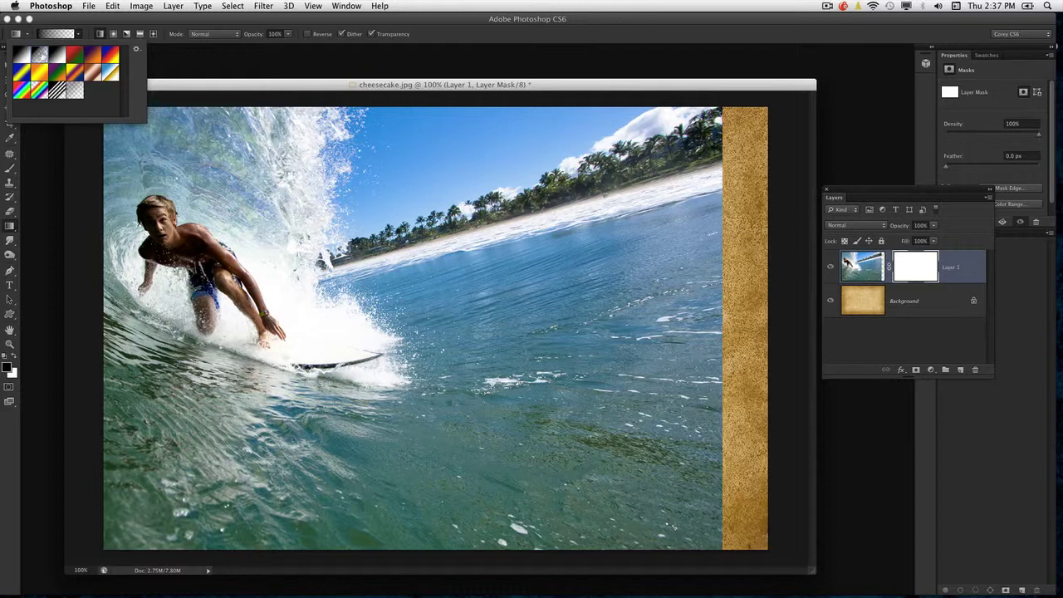
click(184, 84)
drag(184, 84, 174, 61)
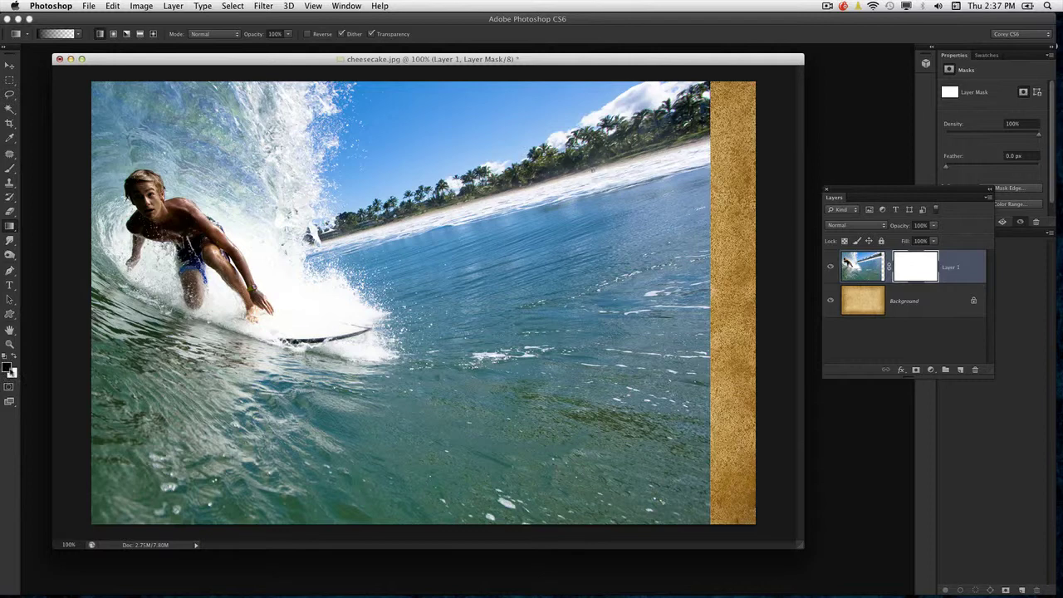
key(x)
key(x)
Step: Drag a left-to-right gradient on Layer 1's mask to fade the photo's right side
drag(328, 319, 709, 311)
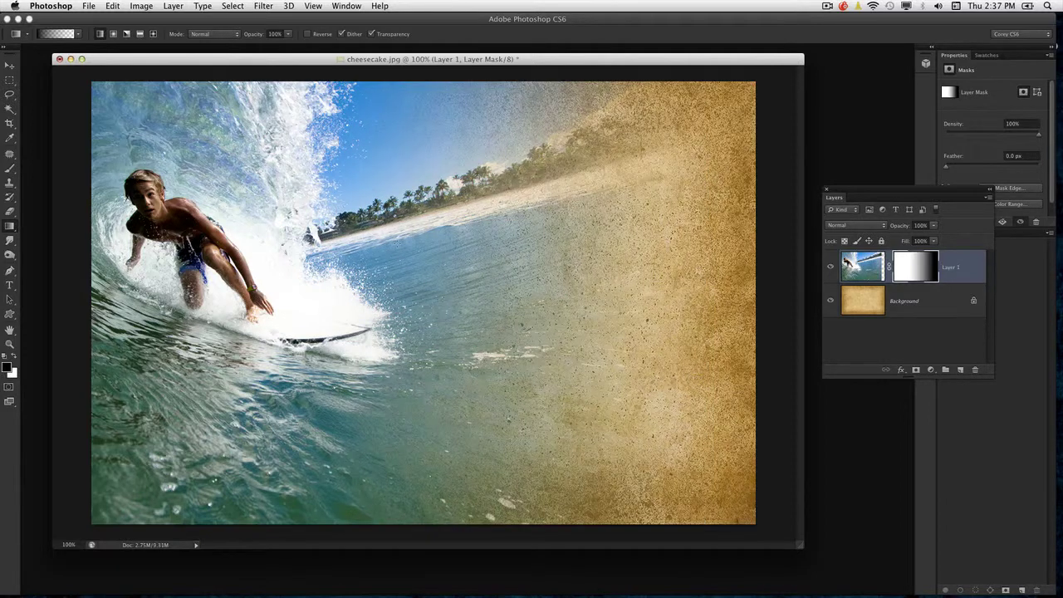
drag(870, 195, 779, 206)
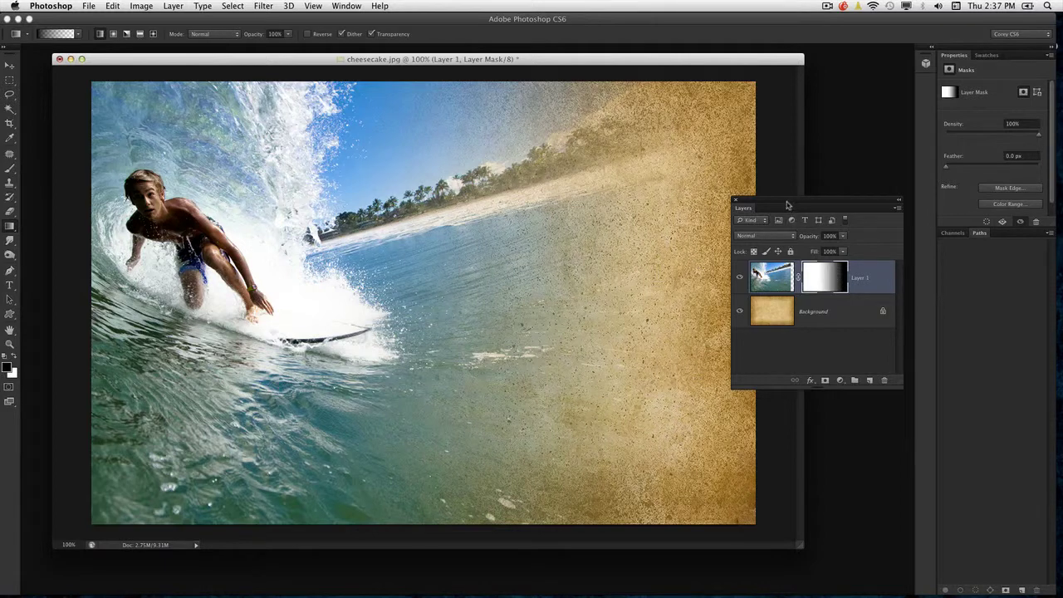
Step: Preview Layer 1's mask alone, return to the composite at 66.7%, and target the photo
alt+click(823, 280)
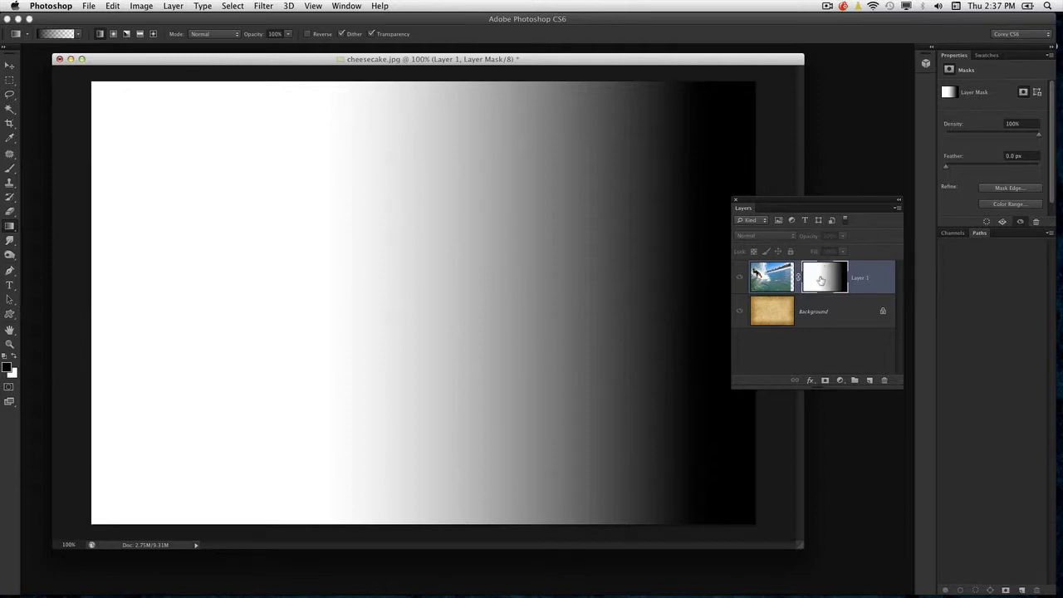
alt+click(820, 281)
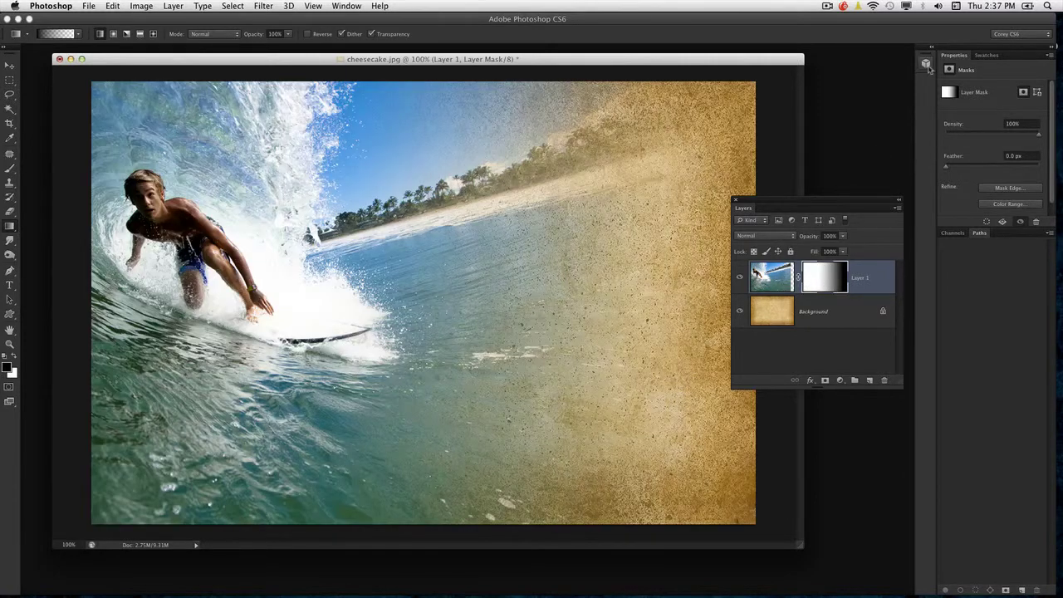
key(super+minus)
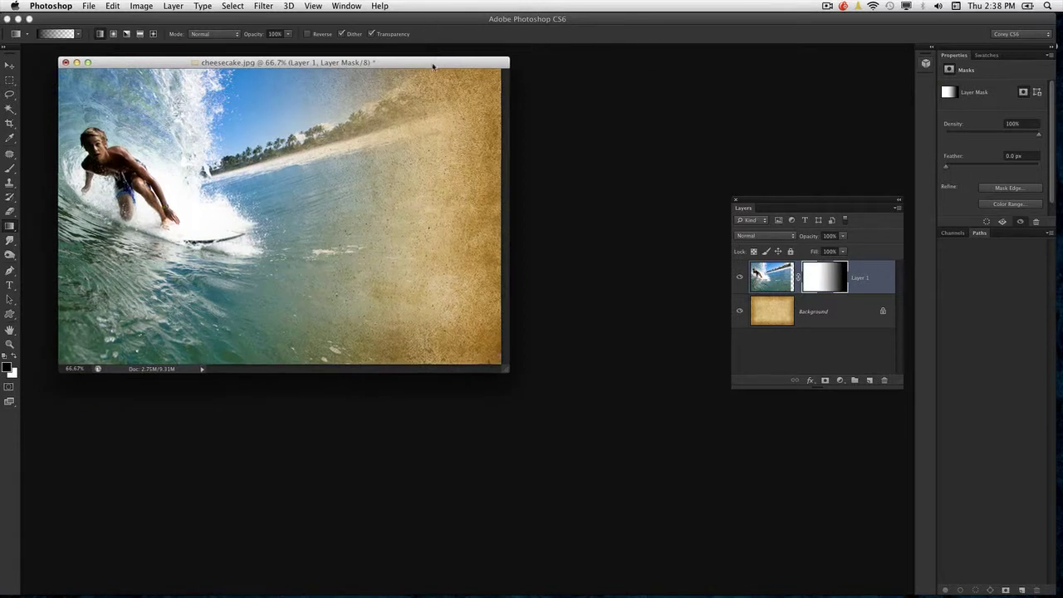
click(774, 278)
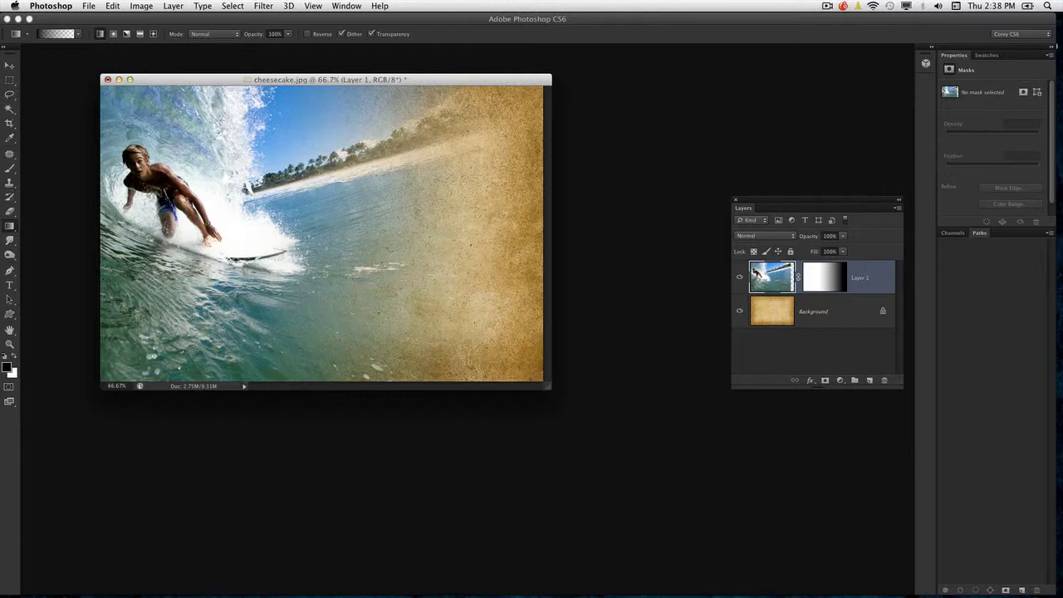
Step: Copy the old map into cheesecake.jpg as Layer 2 and enlarge the document window
mouse_move(674, 592)
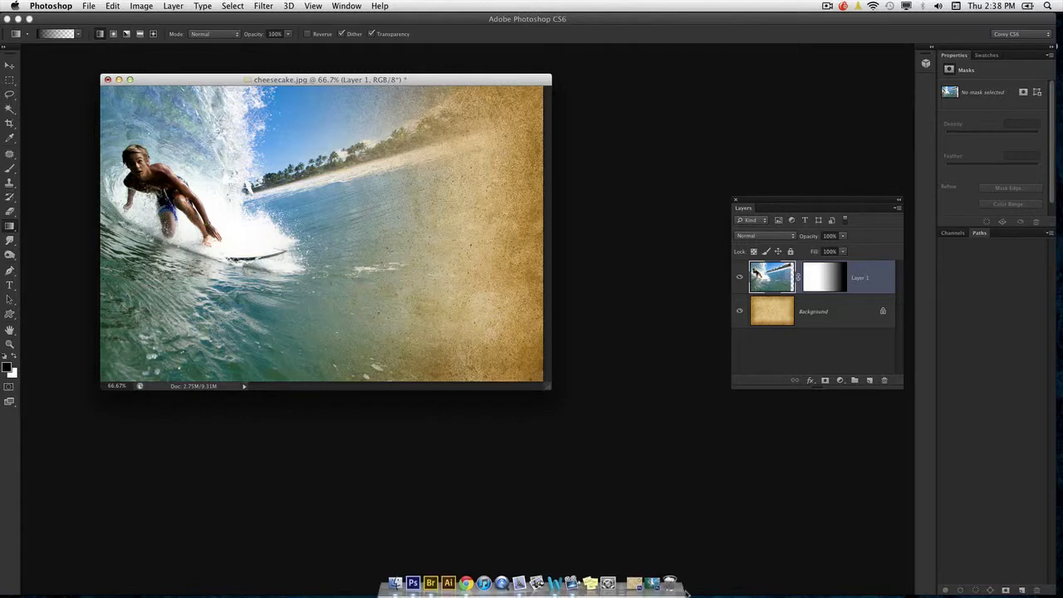
click(641, 591)
key(v)
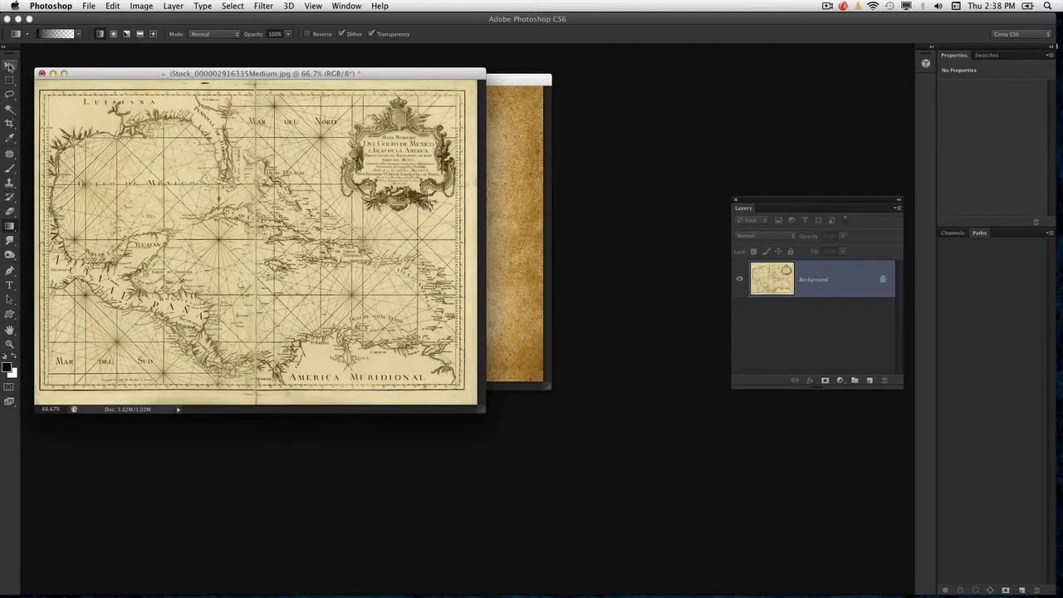
drag(104, 73, 502, 104)
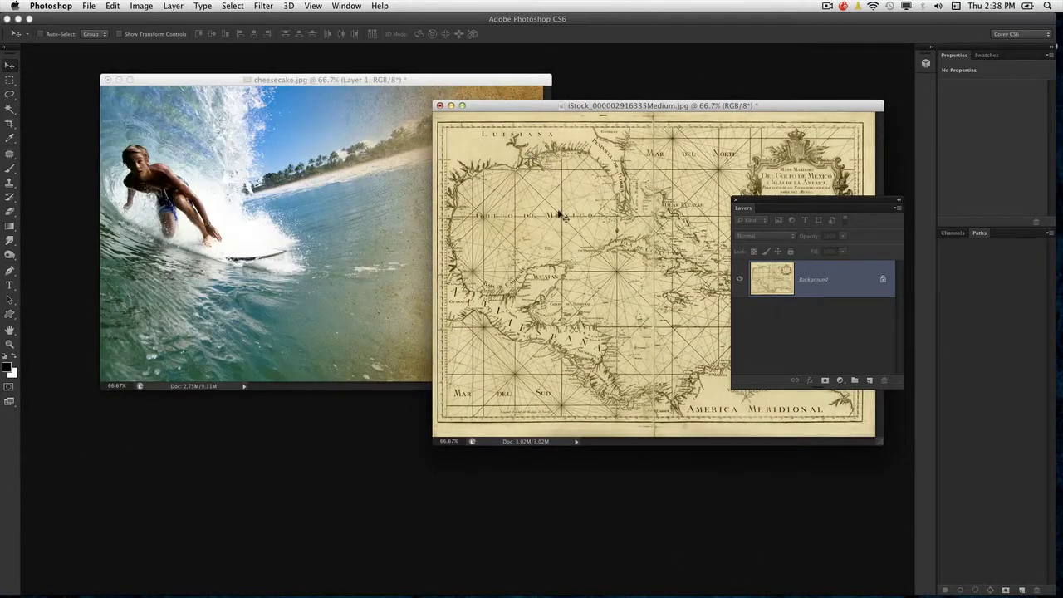
drag(362, 251, 362, 251)
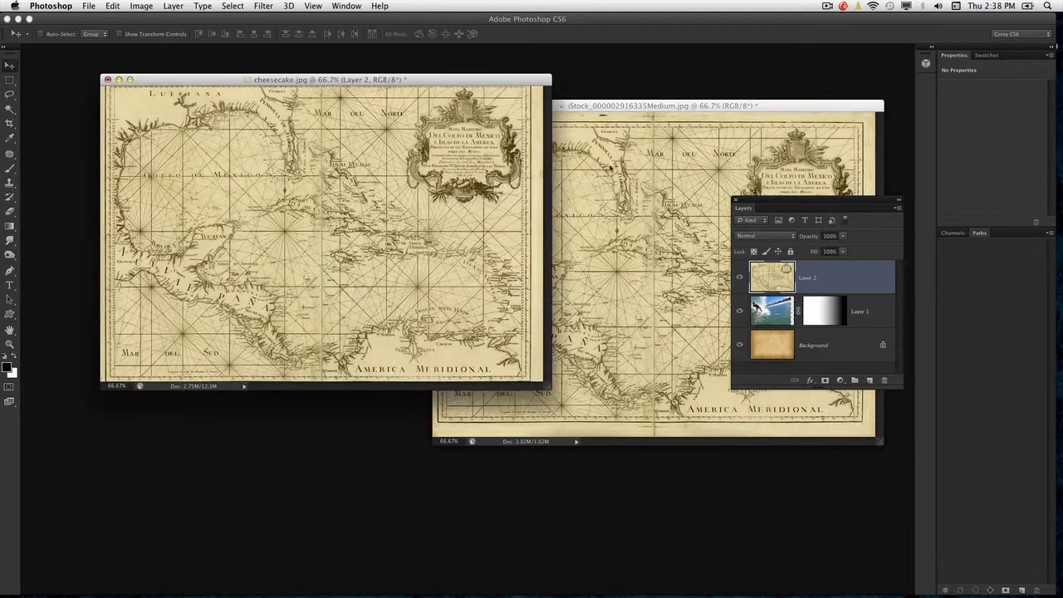
click(480, 107)
click(450, 106)
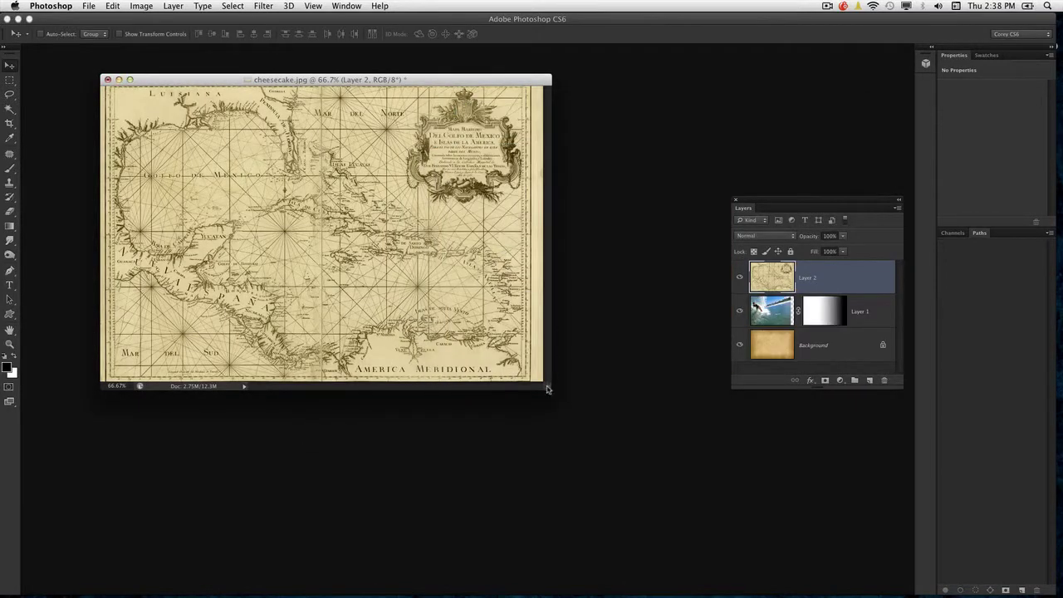
drag(551, 387, 785, 517)
Step: Rotate the map about 13.6° and shift it right to uncover the surfer
key(super+t)
drag(705, 263, 689, 292)
drag(498, 332, 675, 335)
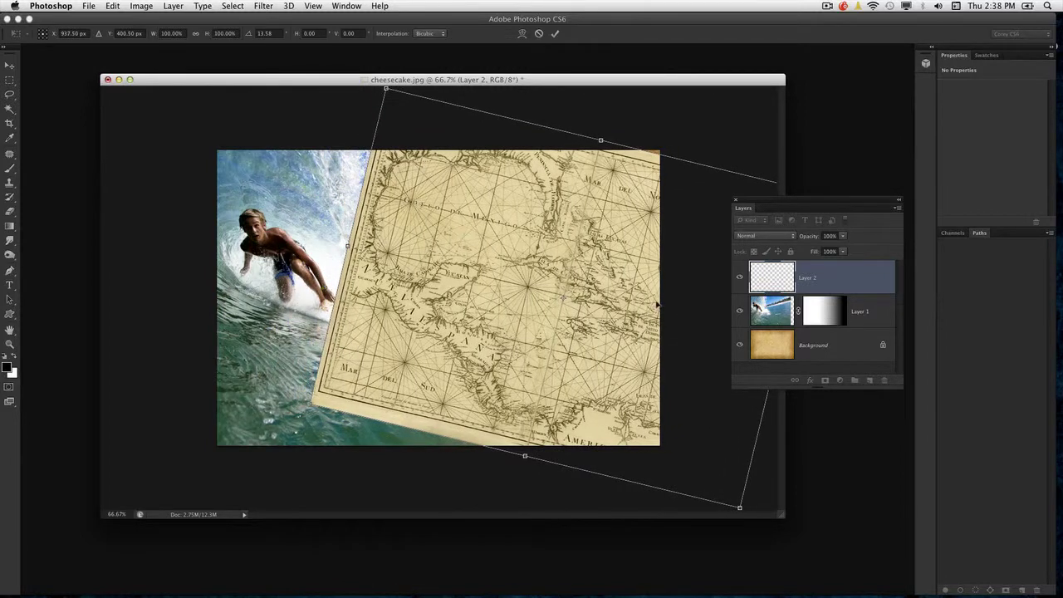
key(Return)
drag(449, 80, 423, 76)
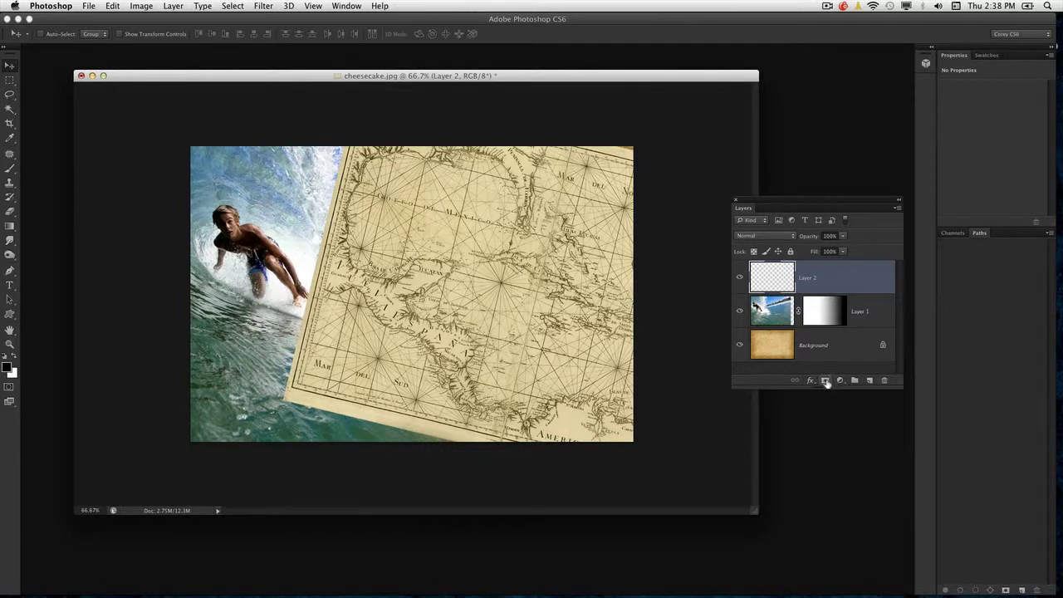
Step: Add a black hide-all mask to the map layer and switch to the Brush Tool
alt+click(826, 382)
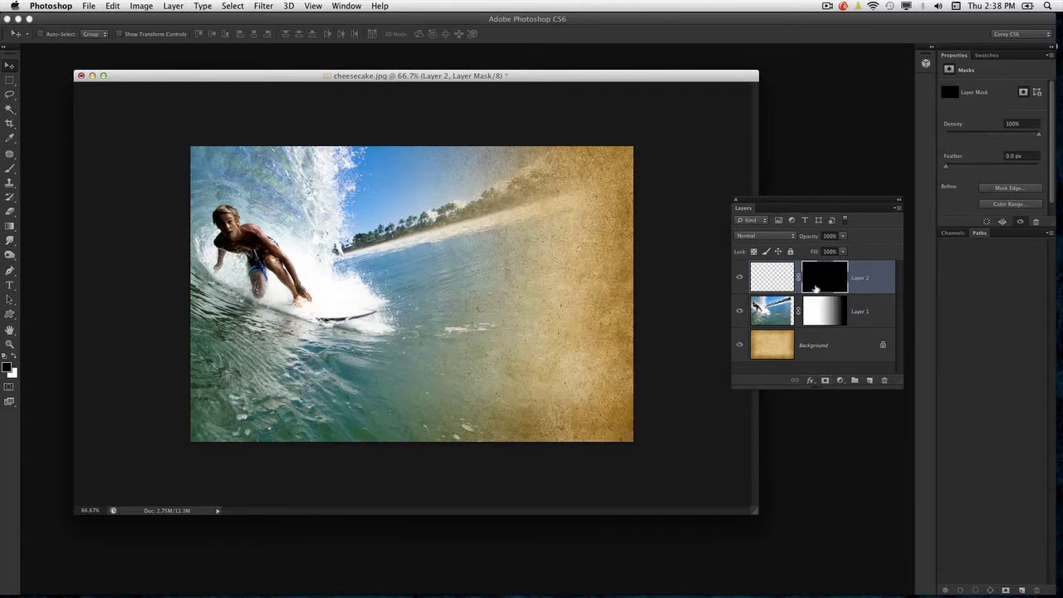
drag(9, 225, 65, 226)
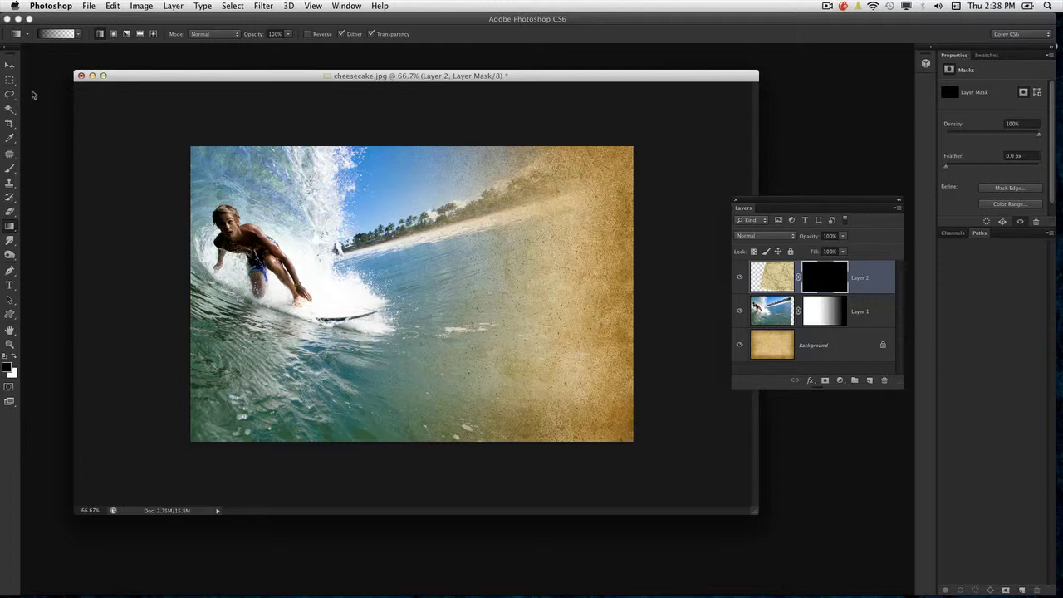
drag(10, 169, 64, 169)
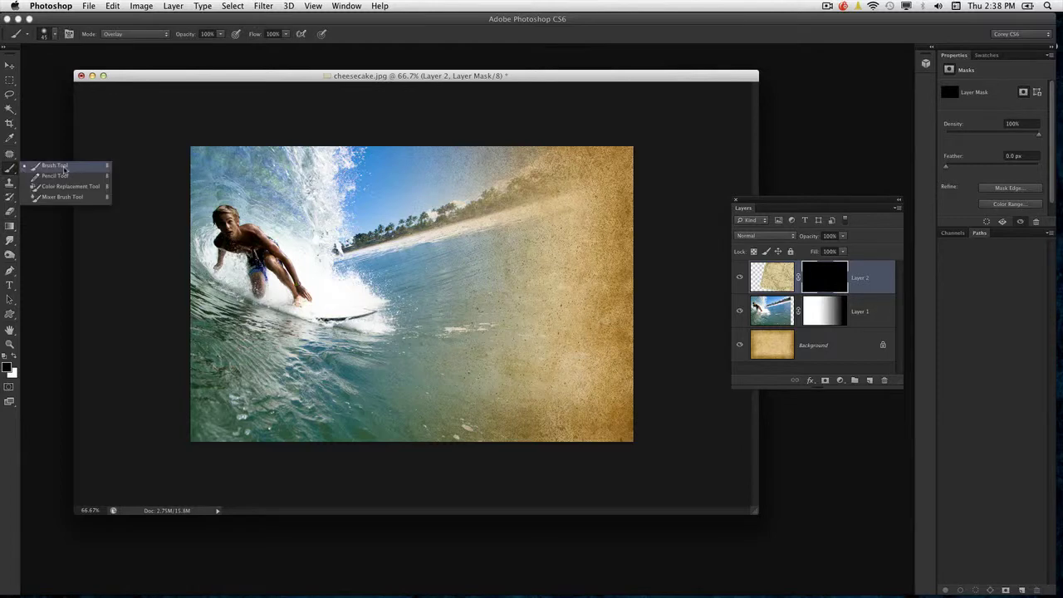
Step: Choose a soft round brush tip and change its mode from Overlay to Normal
click(55, 35)
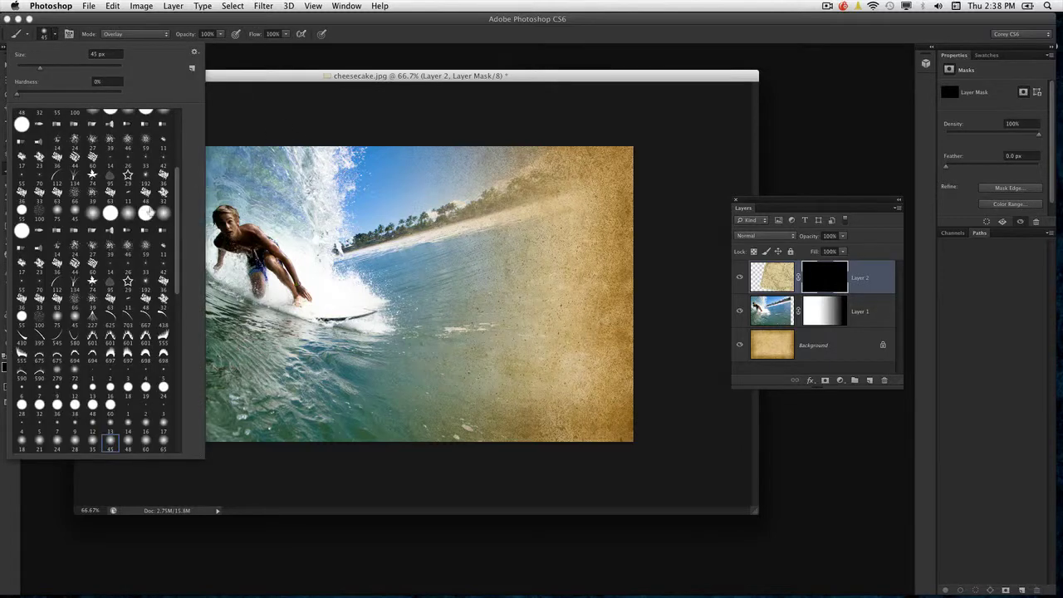
mouse_move(178, 177)
mouse_down()
mouse_move(175, 145)
mouse_move(150, 115)
mouse_up()
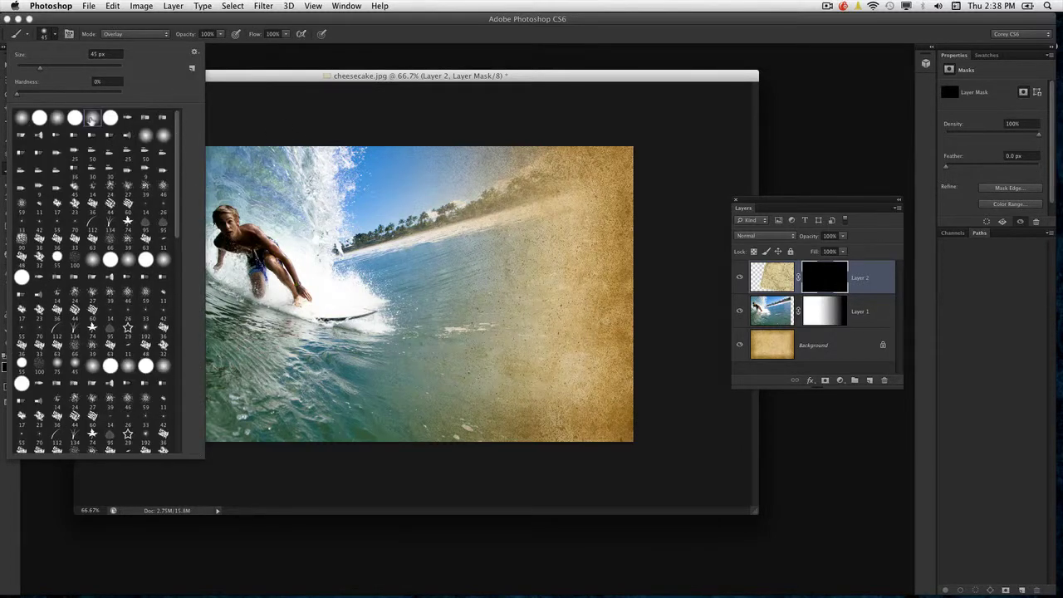
click(236, 86)
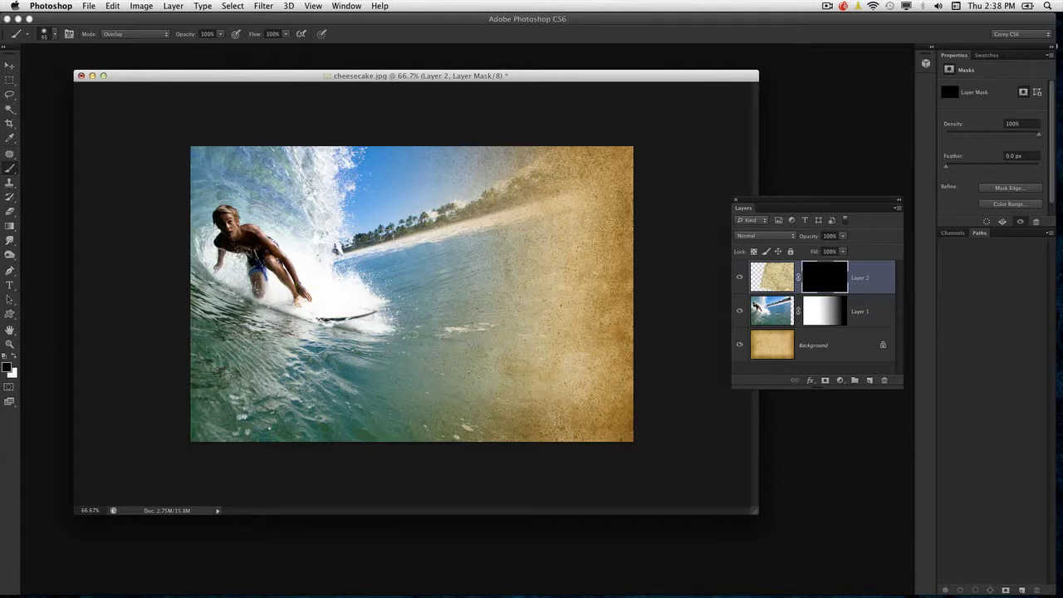
click(128, 34)
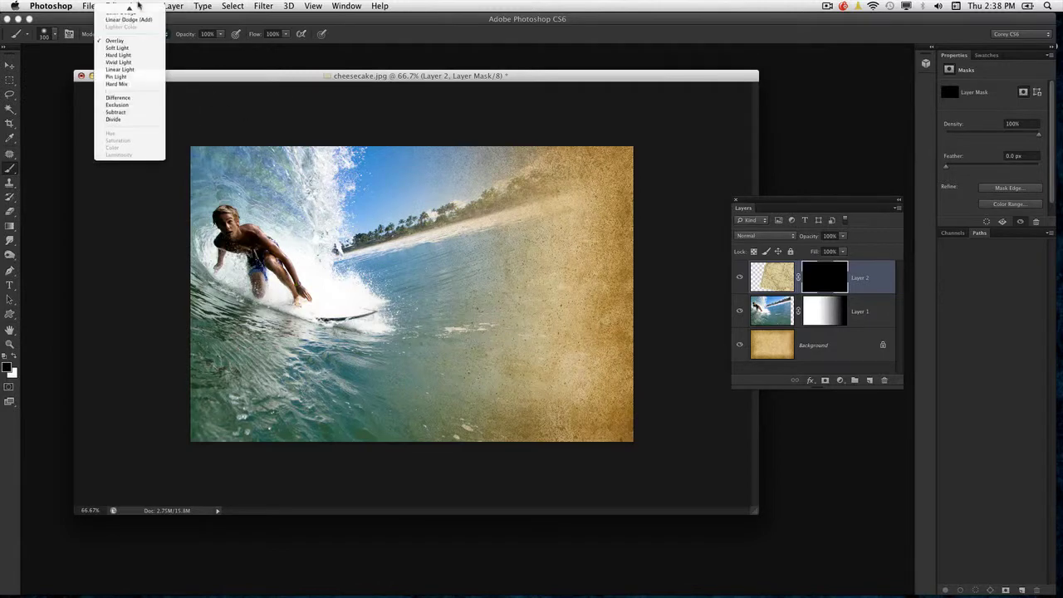
click(133, 8)
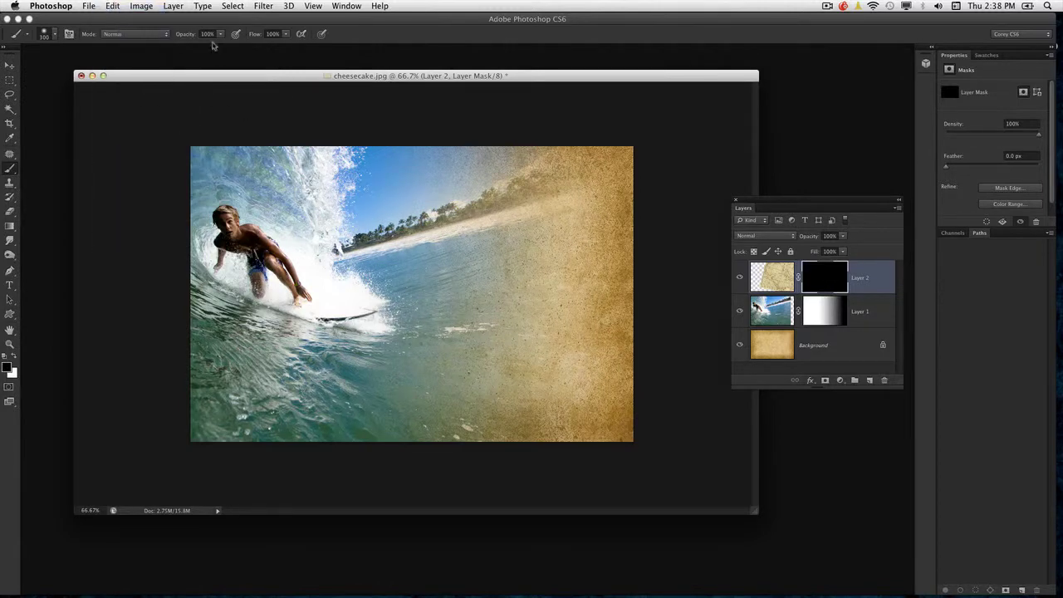
click(69, 37)
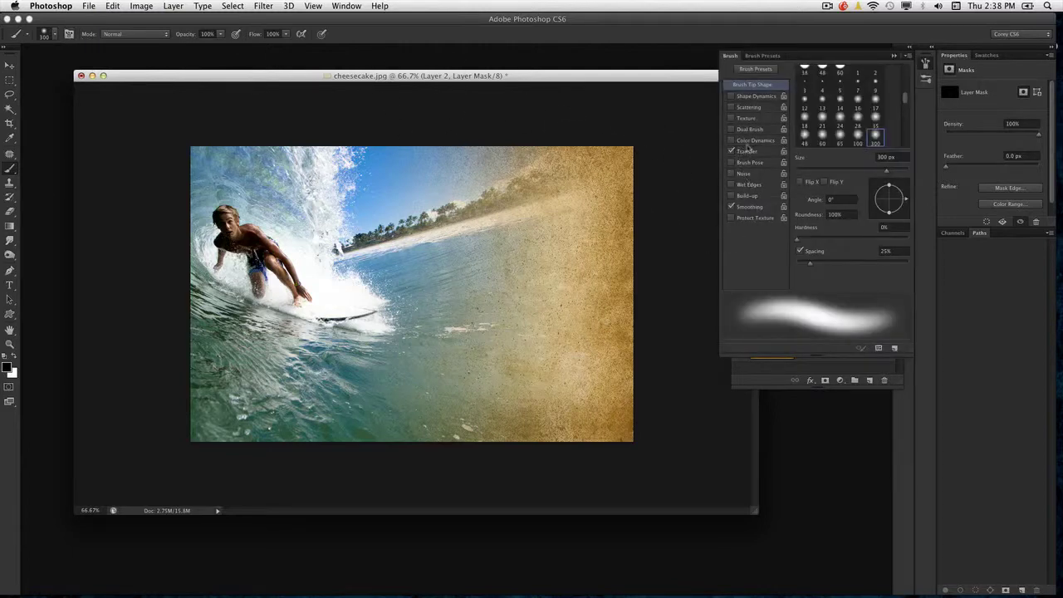
click(730, 57)
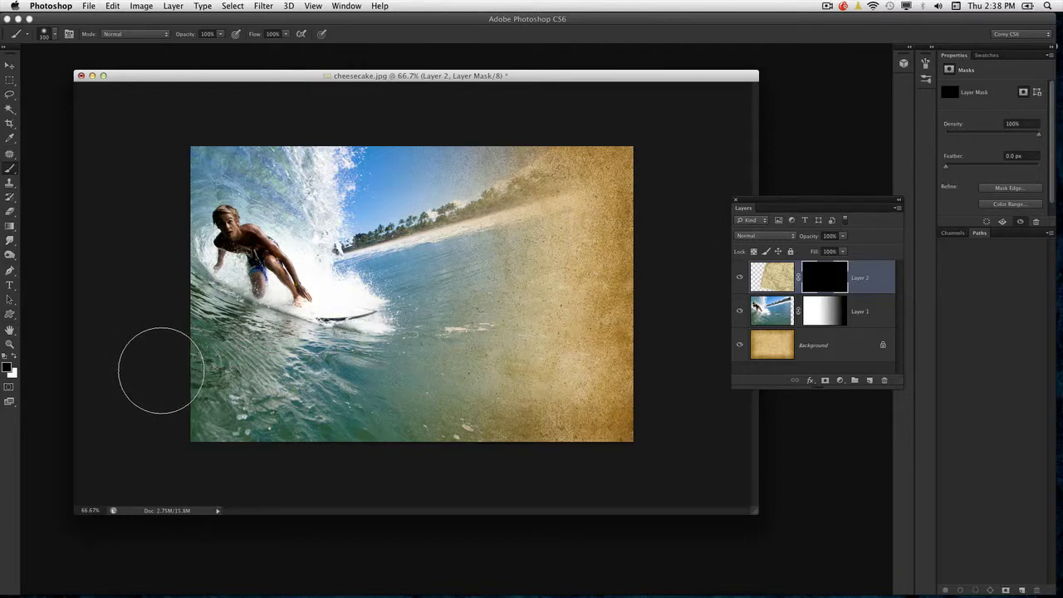
Step: Paint white on Layer 2's mask to reveal the map right of centre, then blend it as Hard Light
key(x)
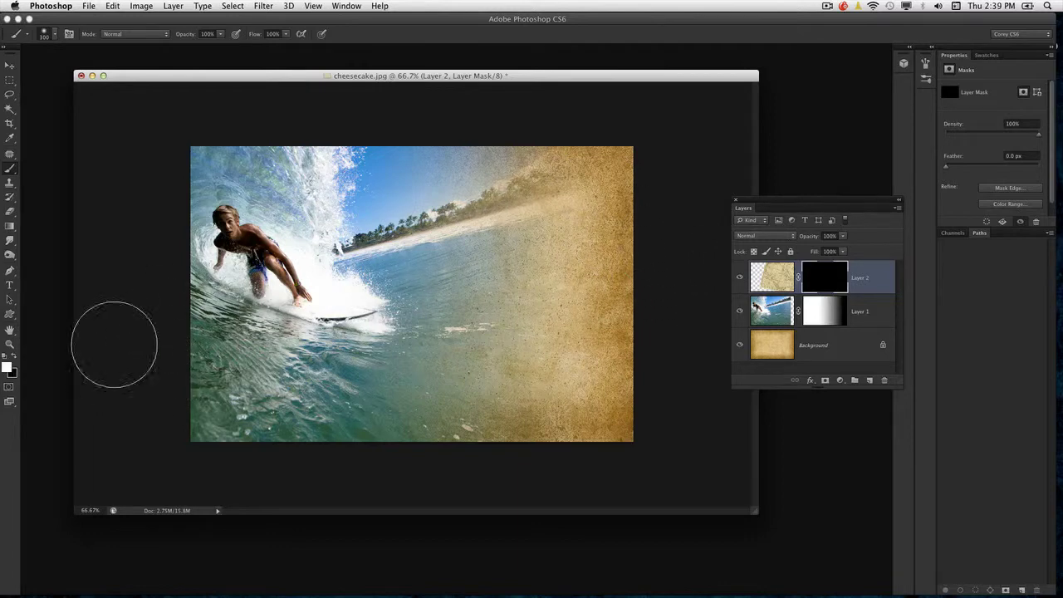
mouse_move(531, 272)
mouse_down()
mouse_move(504, 283)
mouse_move(539, 286)
mouse_move(534, 262)
mouse_move(512, 282)
mouse_move(544, 281)
mouse_move(542, 246)
mouse_move(481, 226)
mouse_move(462, 278)
mouse_move(514, 266)
mouse_move(590, 345)
mouse_move(577, 361)
mouse_move(521, 370)
mouse_move(445, 347)
mouse_move(465, 336)
mouse_move(423, 312)
mouse_move(417, 265)
mouse_move(454, 244)
mouse_move(525, 231)
mouse_move(599, 239)
mouse_move(597, 257)
mouse_move(567, 264)
mouse_move(596, 254)
mouse_move(530, 245)
mouse_move(468, 259)
mouse_move(444, 238)
mouse_move(457, 190)
mouse_up()
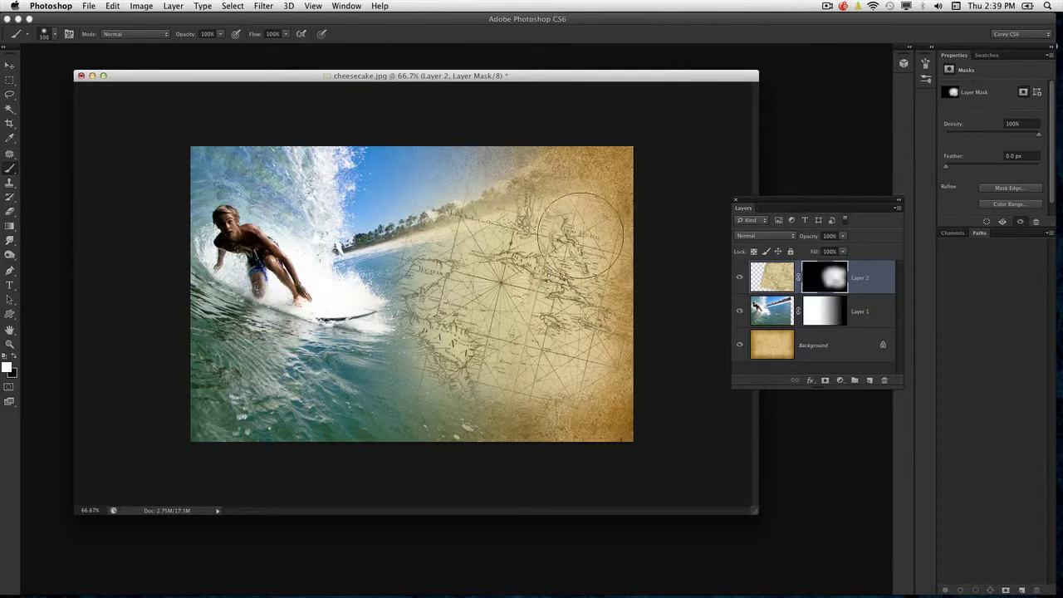
click(768, 279)
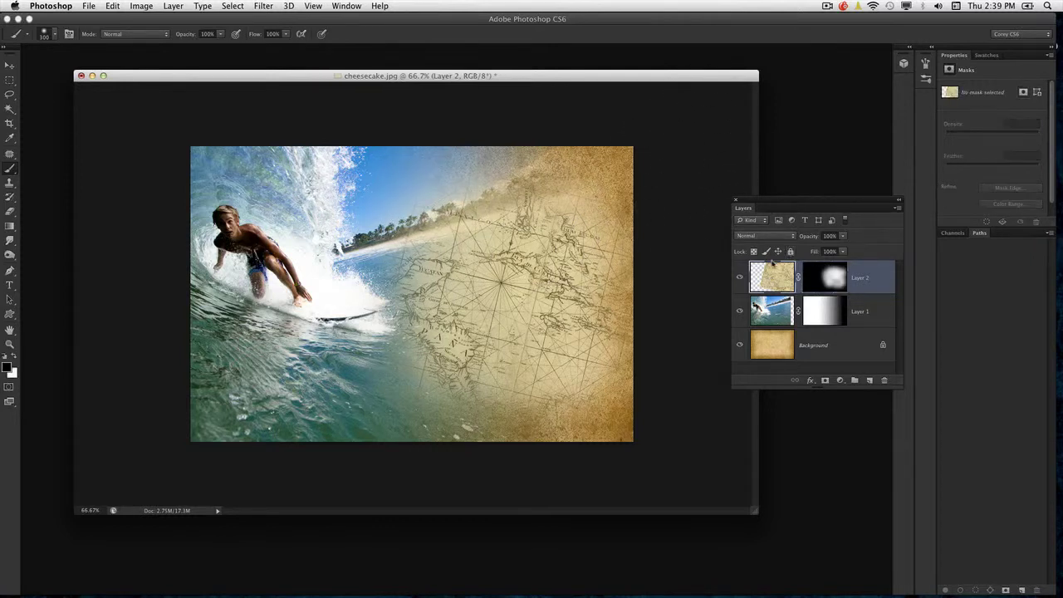
click(763, 237)
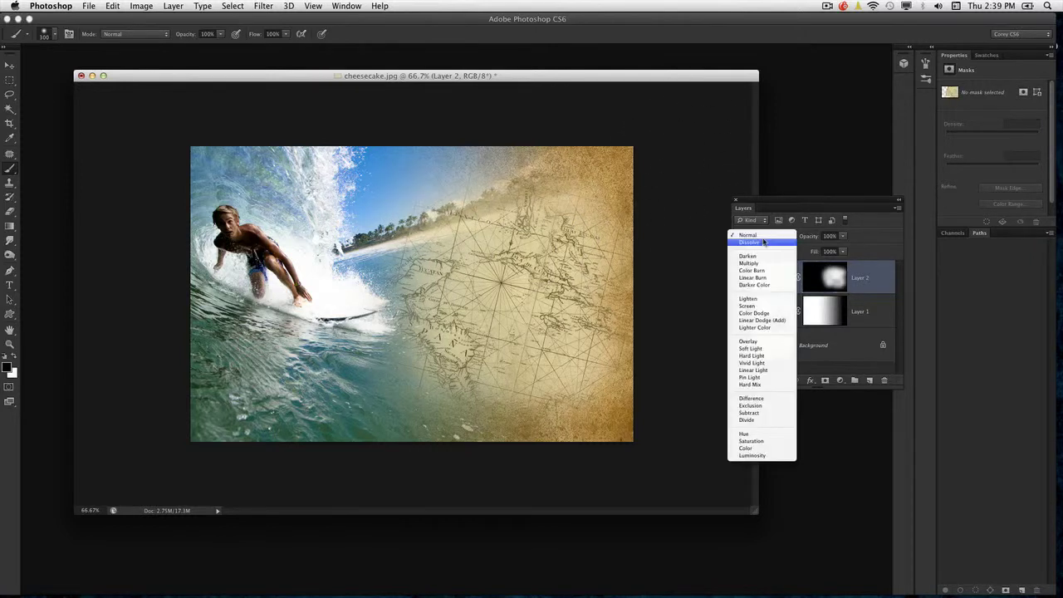
click(762, 355)
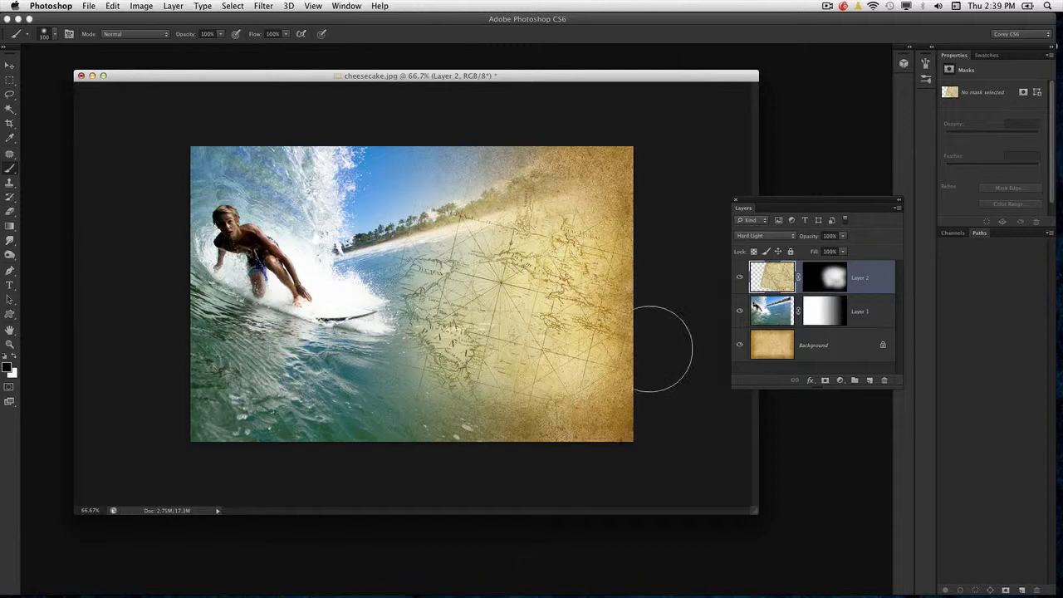
drag(766, 199, 692, 175)
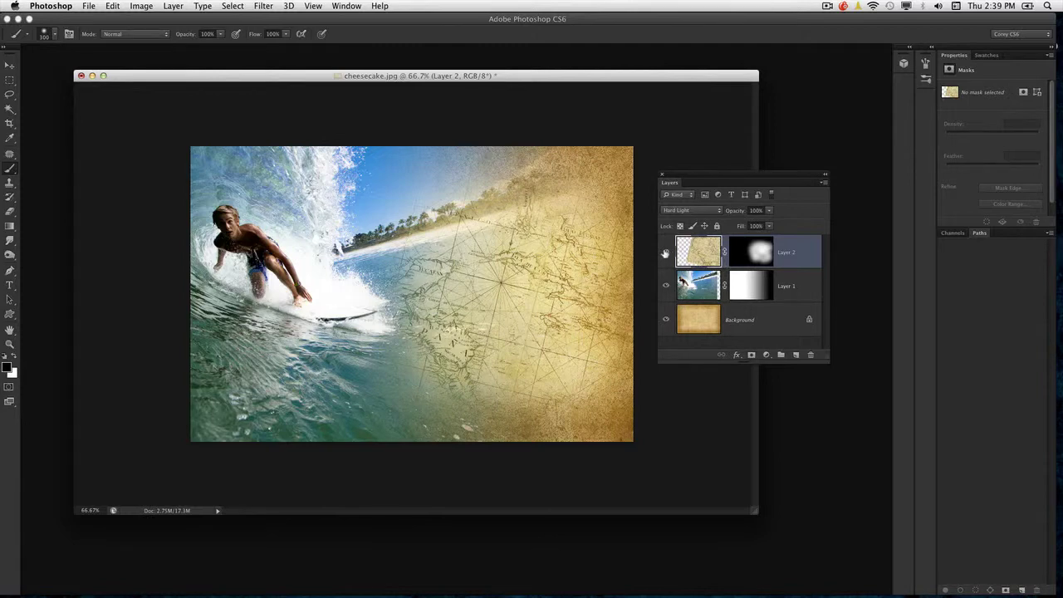
Step: Hide and reshow Layer 2 and Layer 1 to compare, then reselect Layer 2
click(665, 253)
click(665, 253)
click(665, 286)
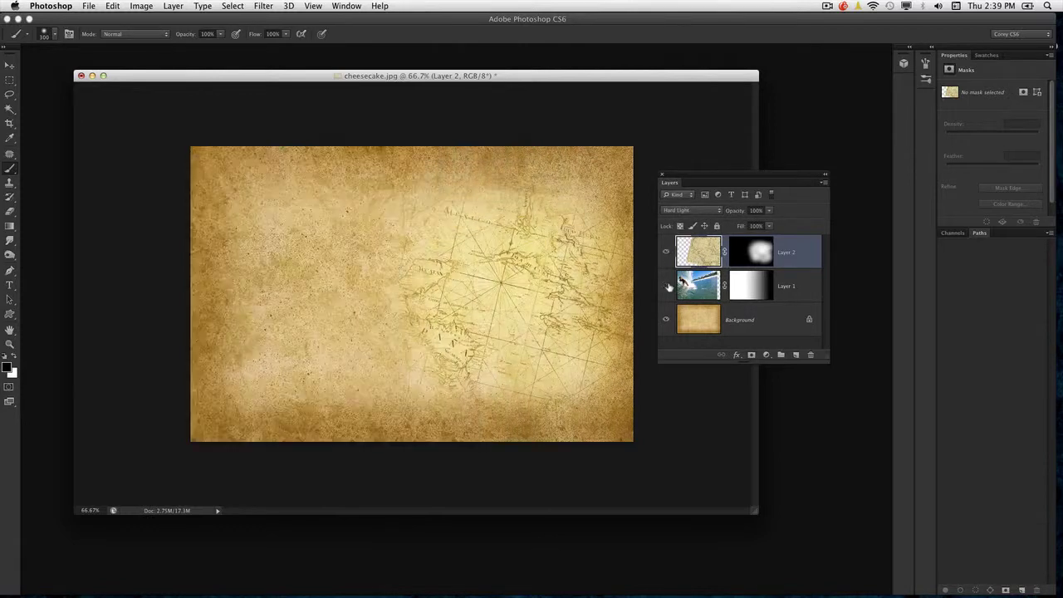
click(665, 286)
click(692, 319)
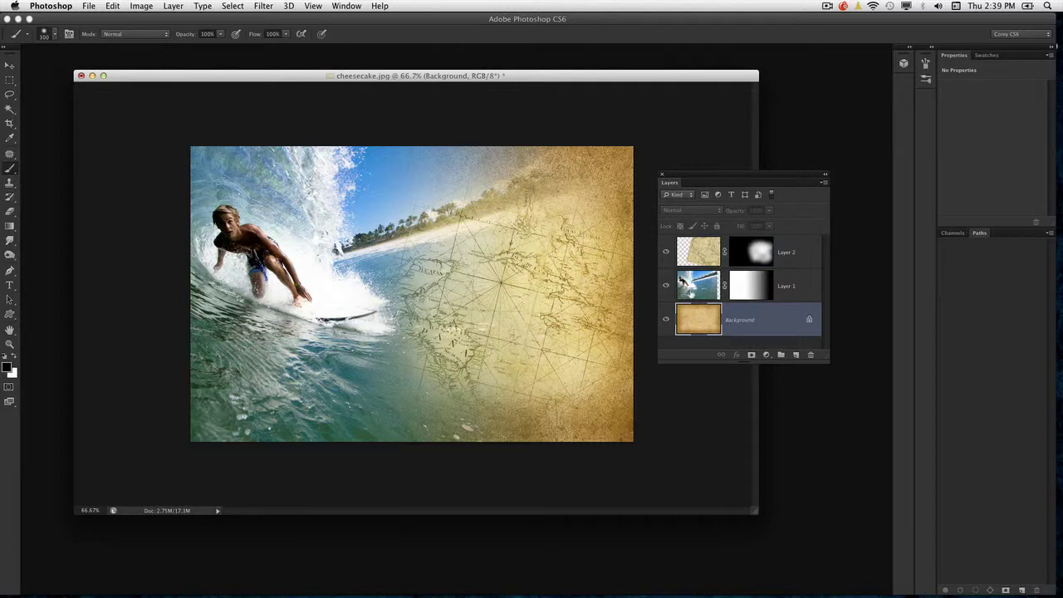
click(684, 292)
click(706, 257)
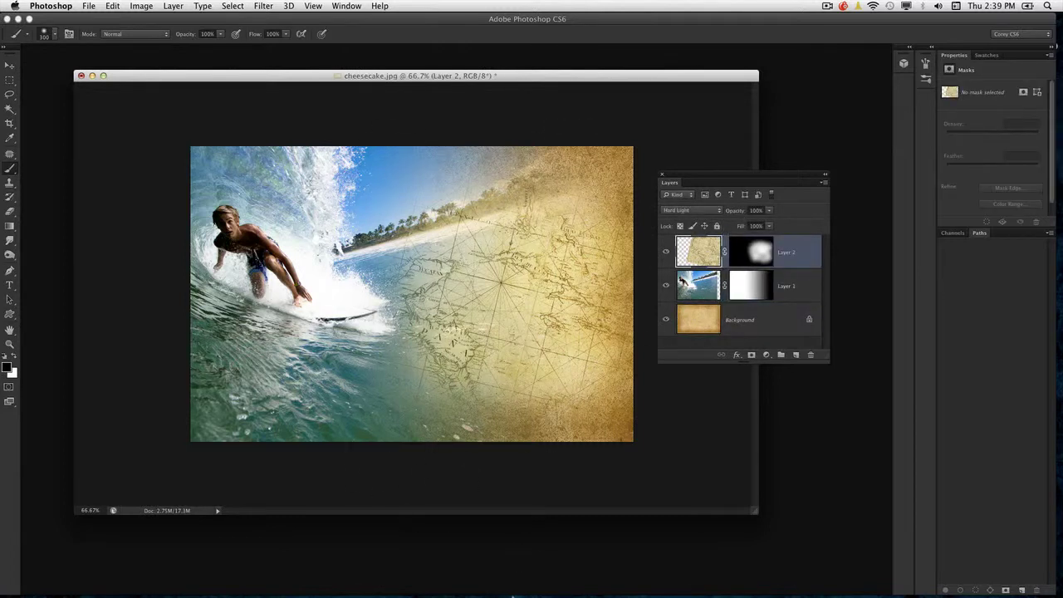
Step: Touch up Layer 2's mask around the horizon palm trees
mouse_move(513, 595)
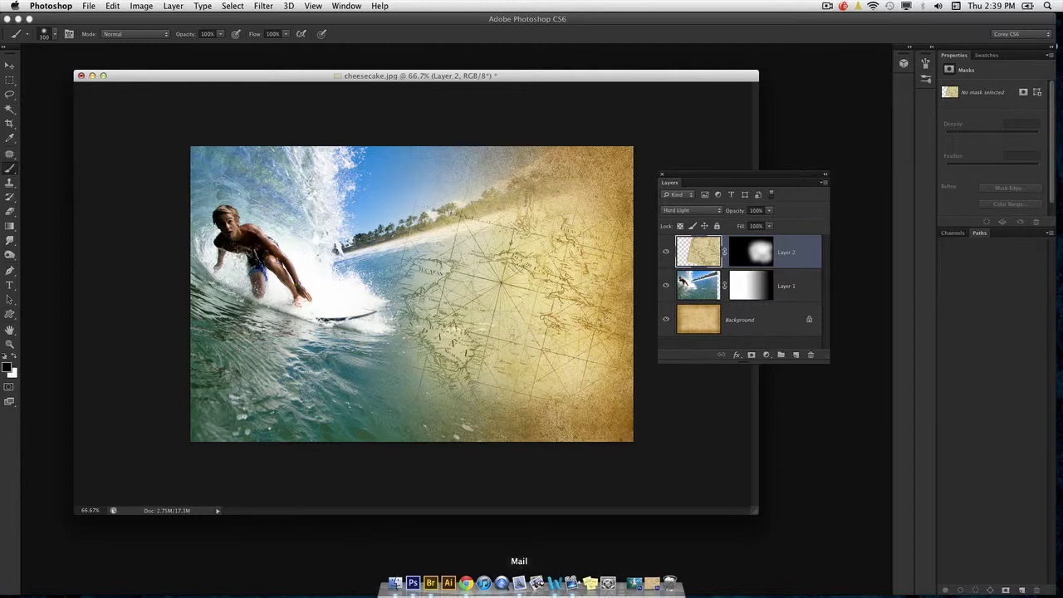
click(756, 264)
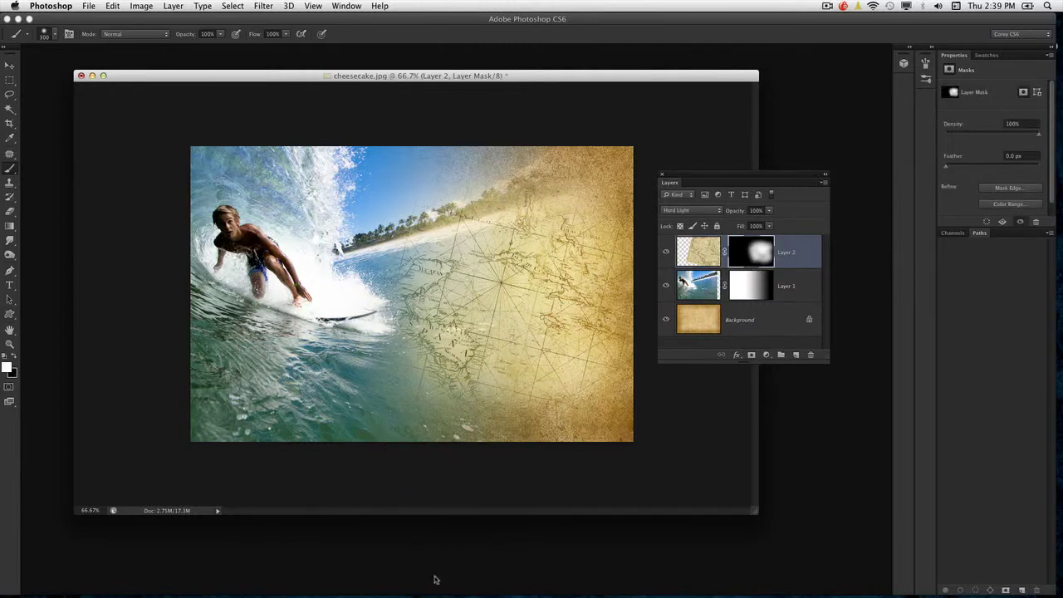
drag(507, 180, 532, 166)
drag(732, 180, 737, 179)
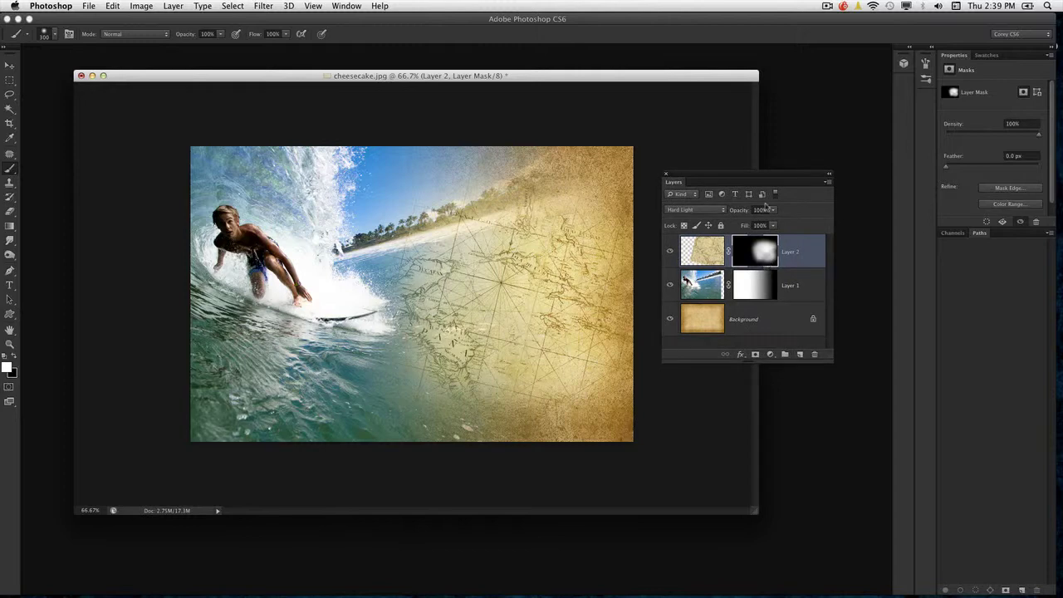
key(alt+BackSpace)
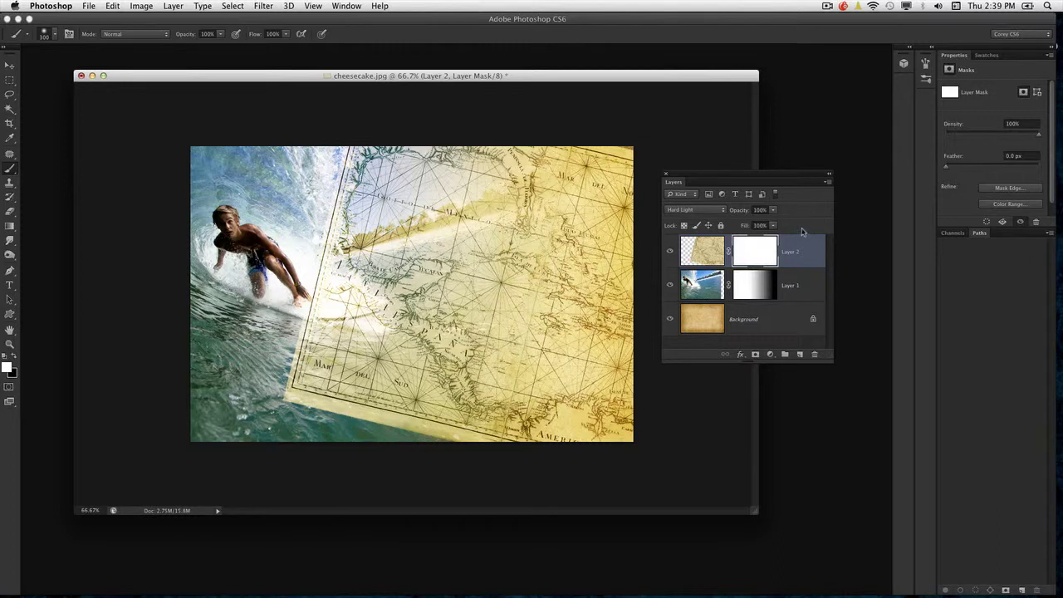
key(super+z)
drag(768, 253, 824, 362)
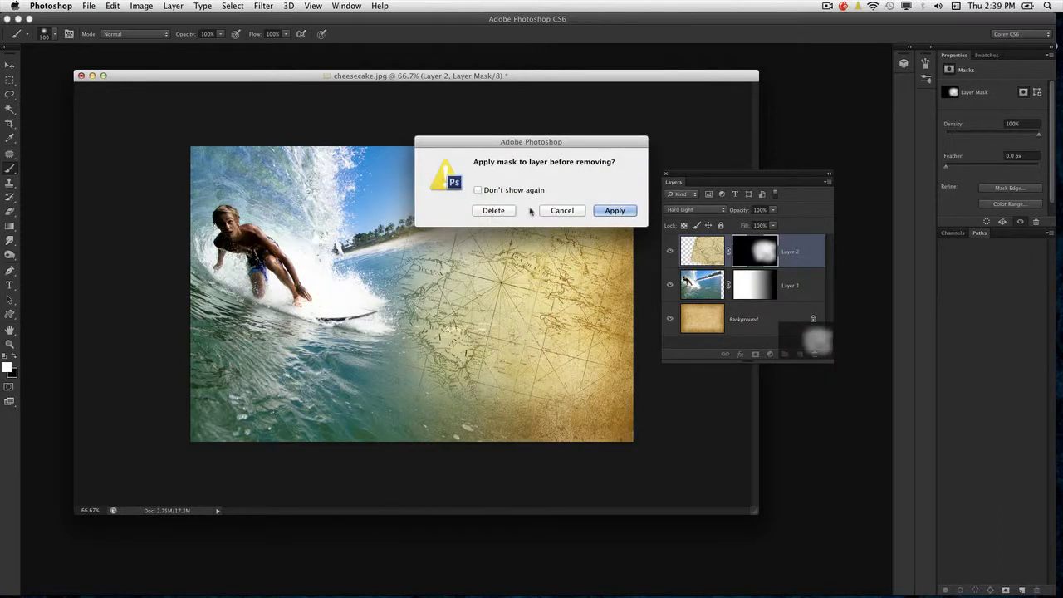
click(501, 213)
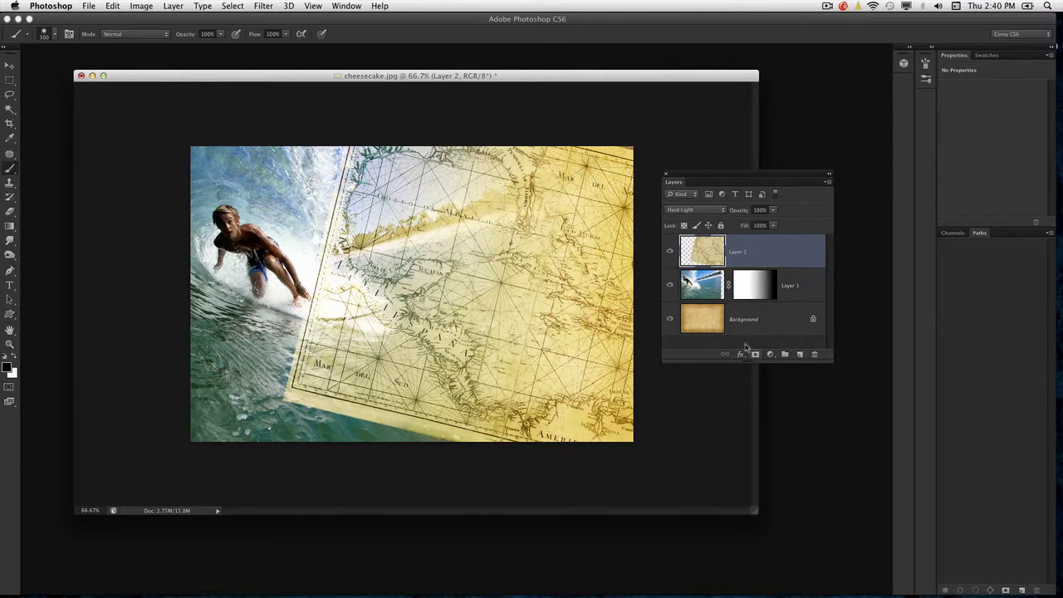
key(super+z)
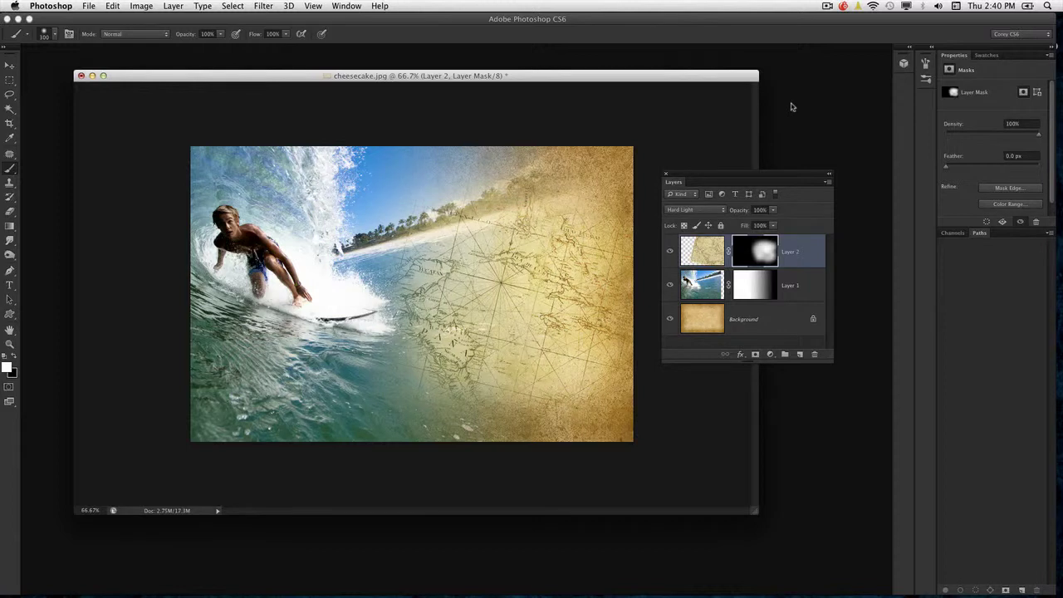